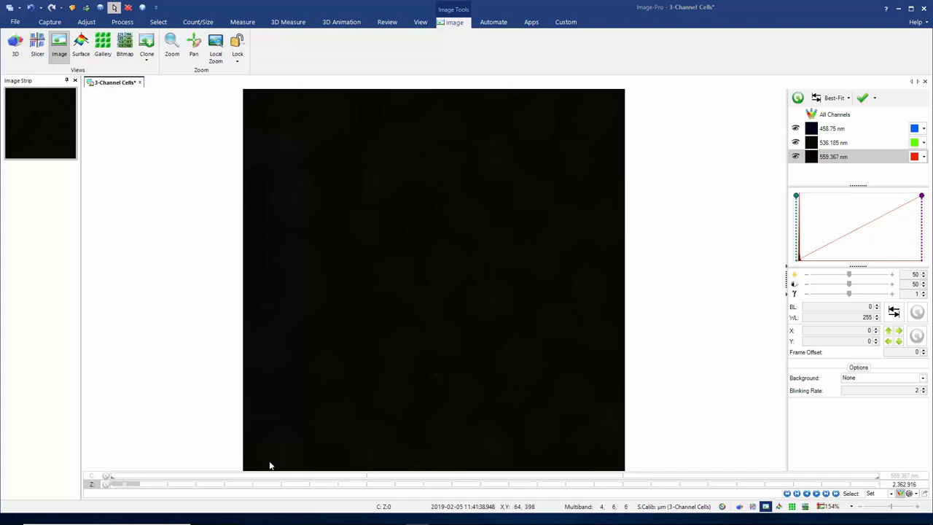
# - Jump through Z slices 8 and 12 of the 3-Channel Cells stack, then play the remaining slices
pyautogui.click(242, 486)
pyautogui.click(357, 484)
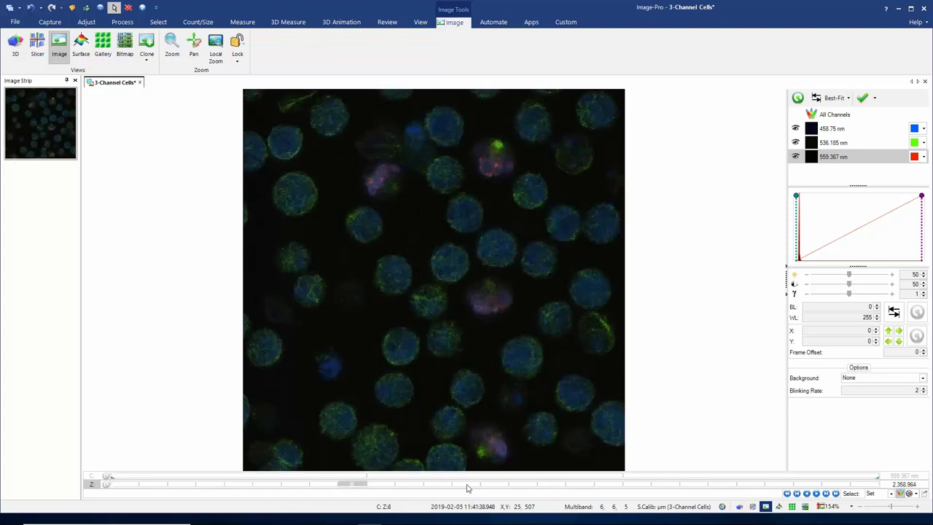
pyautogui.click(466, 484)
pyautogui.click(816, 494)
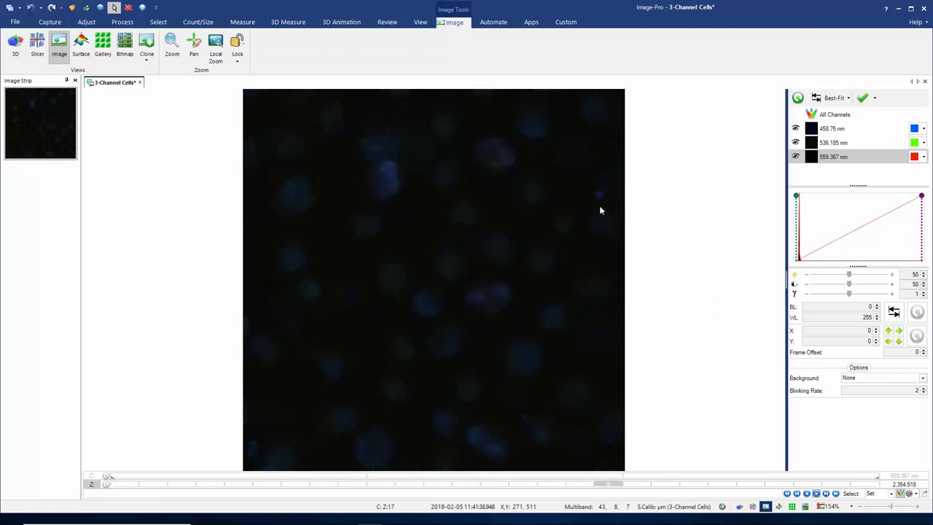
# - Render the stack as a 3D volume and rotate it to tilt the cells
pyautogui.click(15, 45)
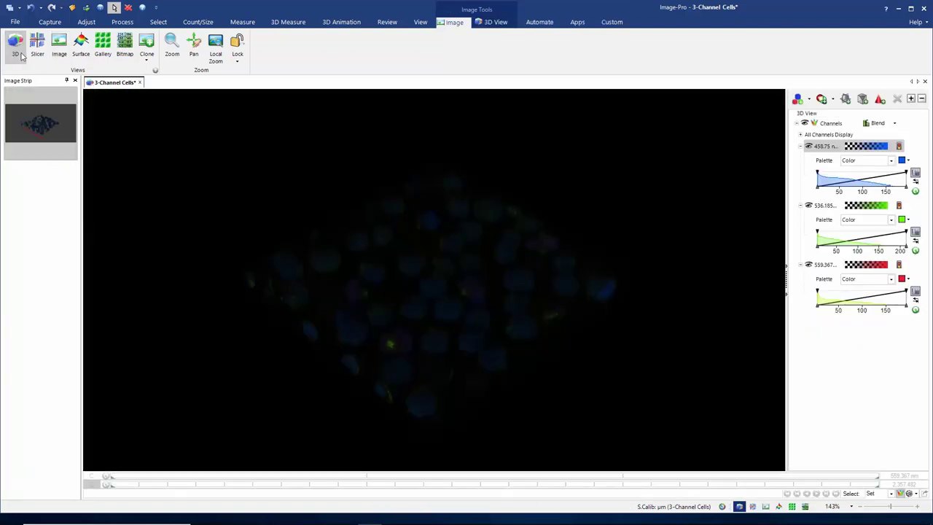
pyautogui.click(496, 22)
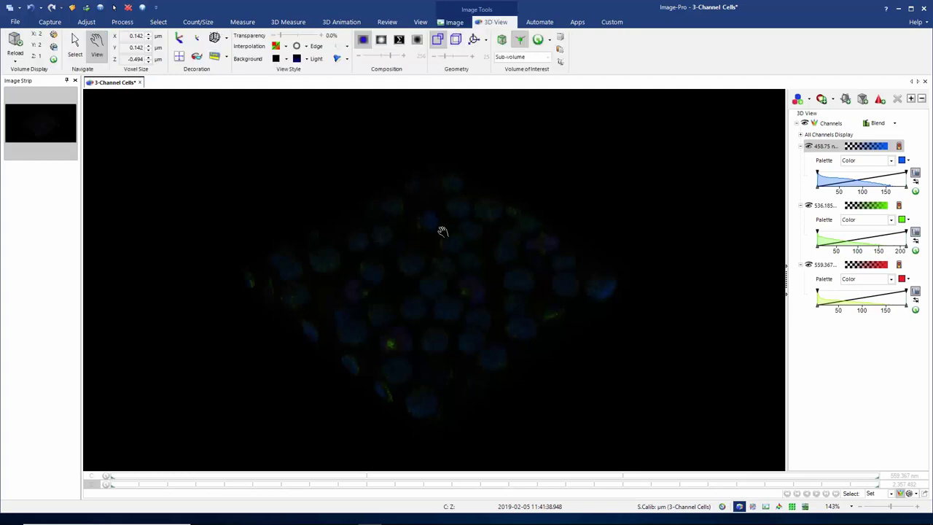
pyautogui.moveTo(450, 284); pyautogui.dragTo(445, 308)
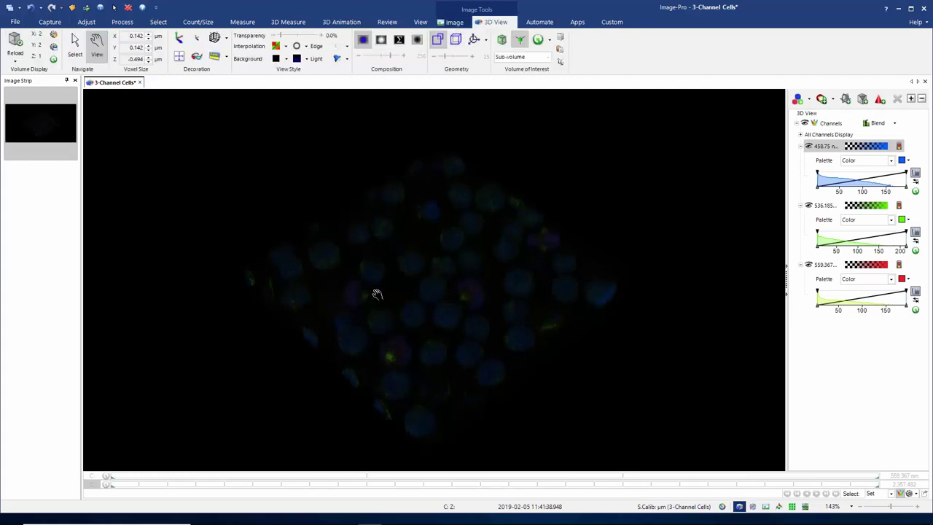
pyautogui.moveTo(477, 246); pyautogui.dragTo(445, 340)
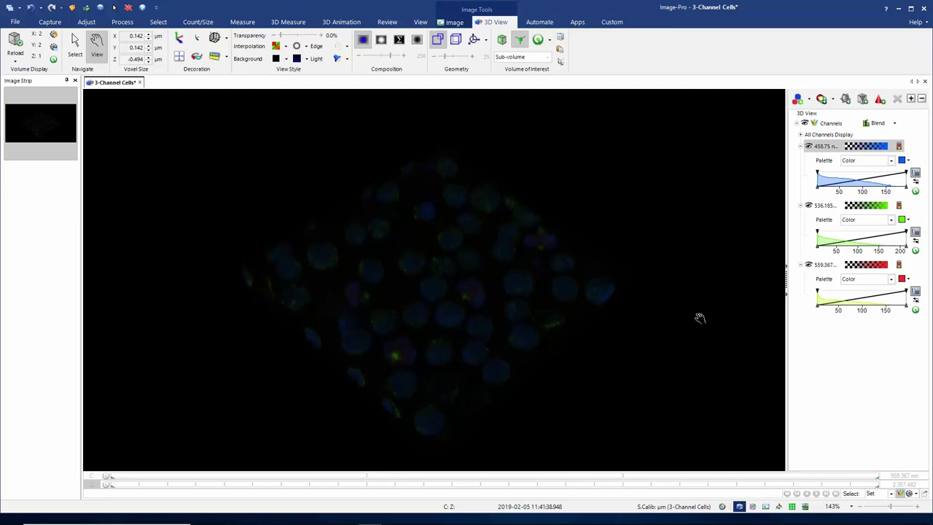
# - Hide the green and red channels and brighten the blue nuclei channel
pyautogui.click(808, 206)
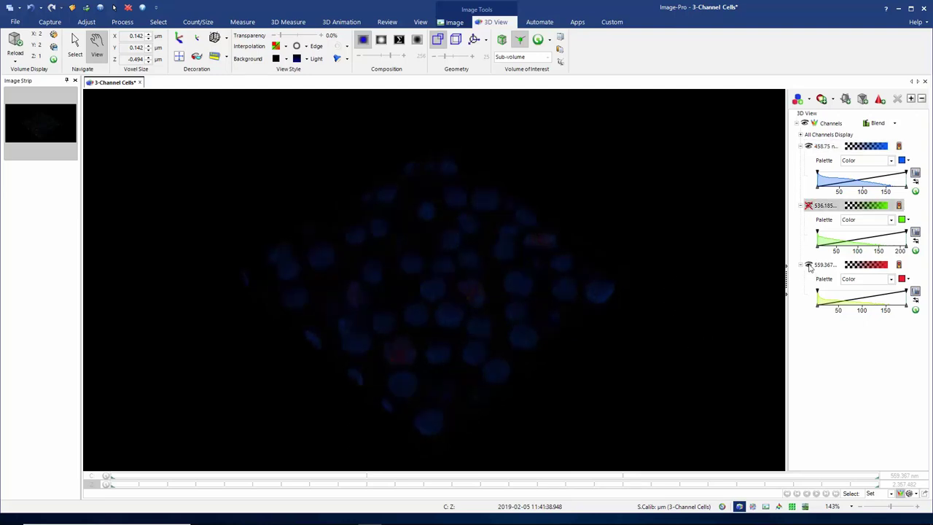
pyautogui.click(808, 265)
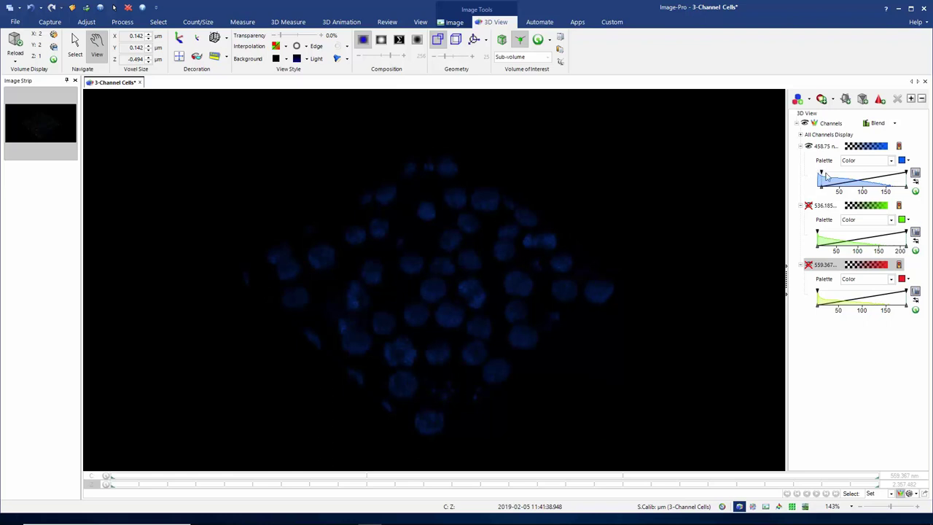
pyautogui.moveTo(904, 172); pyautogui.dragTo(889, 172)
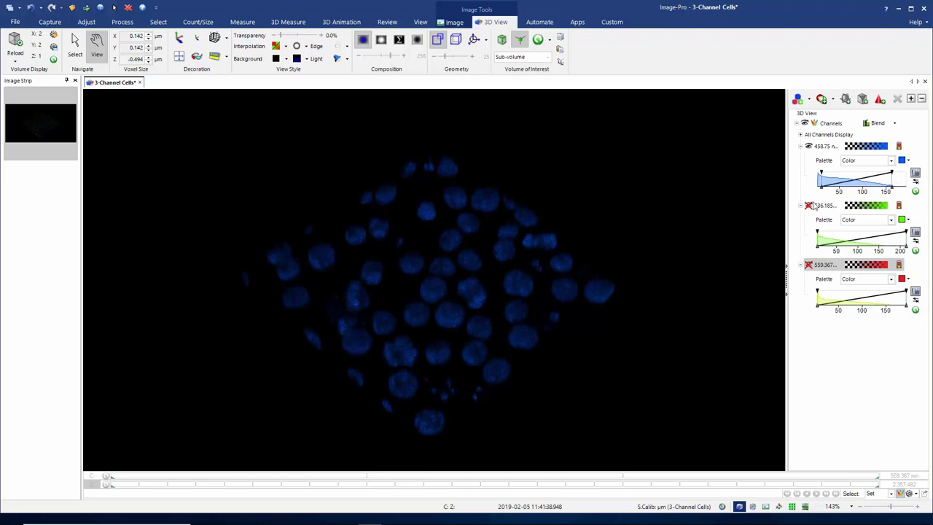
# - Show only the green channel and narrow its display range to brighten it
pyautogui.click(808, 147)
pyautogui.click(808, 205)
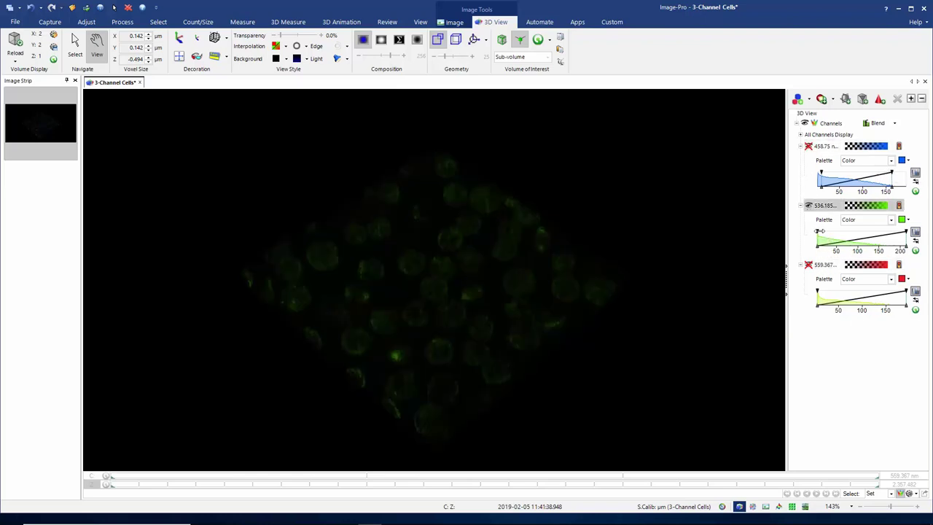
pyautogui.moveTo(817, 231); pyautogui.dragTo(821, 231)
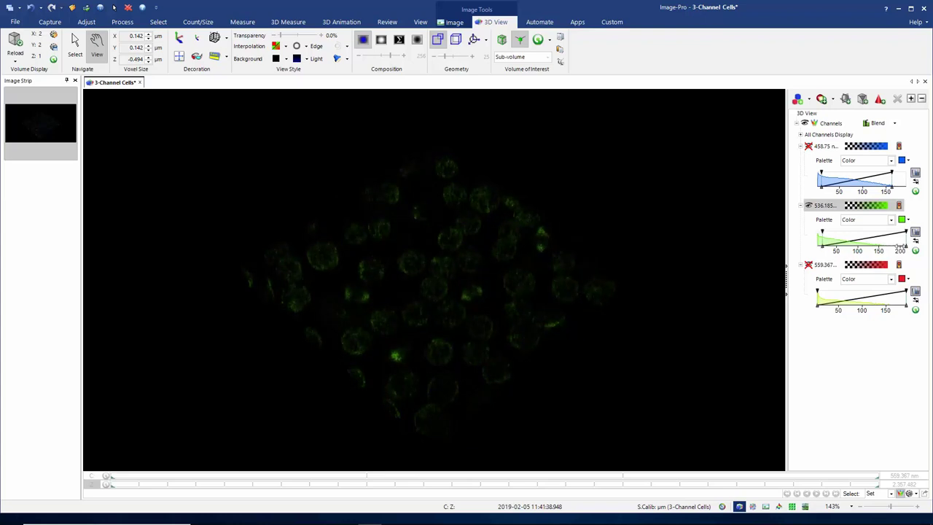
pyautogui.moveTo(906, 232); pyautogui.dragTo(876, 225)
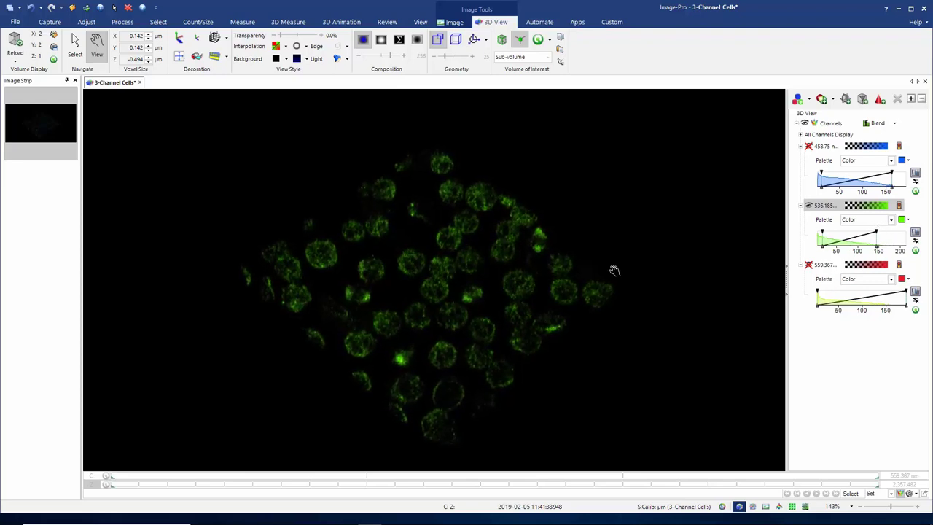
# - Show only the red channel and narrow its display range to brighten it
pyautogui.click(808, 206)
pyautogui.click(808, 265)
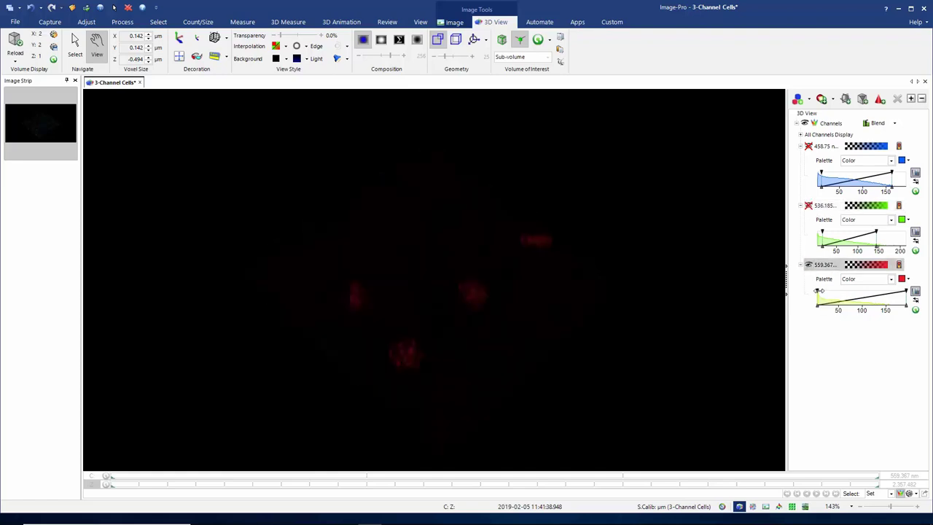
pyautogui.moveTo(817, 291); pyautogui.dragTo(821, 291)
pyautogui.moveTo(906, 291); pyautogui.dragTo(888, 291)
# - Show green and blue channels again and set the 3D background to dark grey
pyautogui.click(808, 206)
pyautogui.click(808, 146)
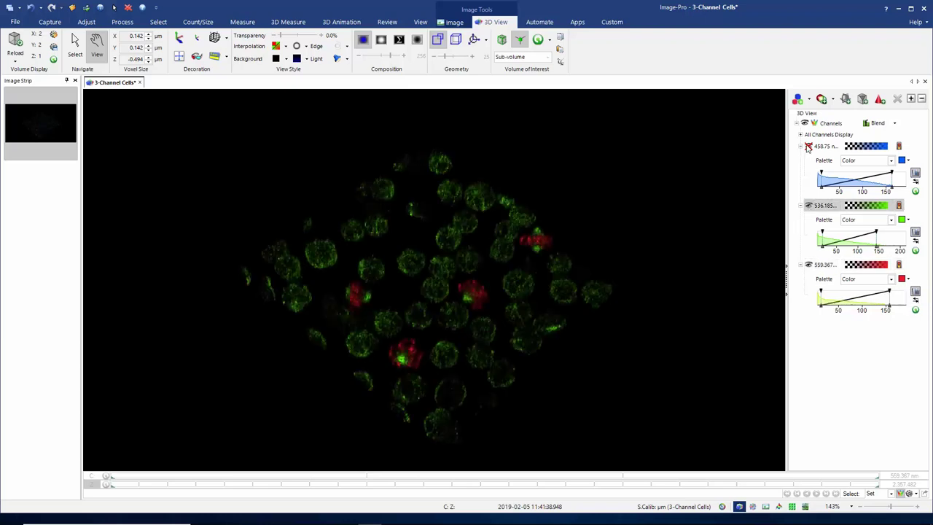
pyautogui.moveTo(608, 313); pyautogui.dragTo(515, 270)
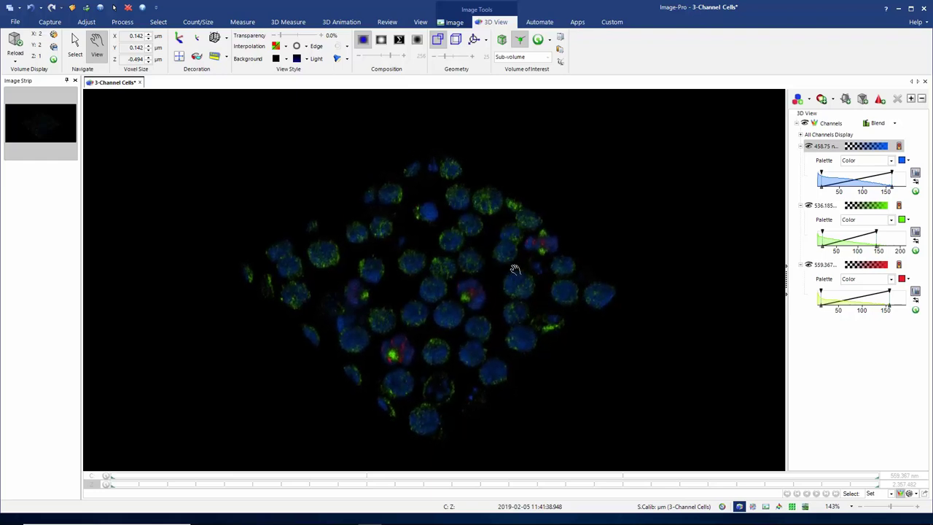
pyautogui.click(286, 59)
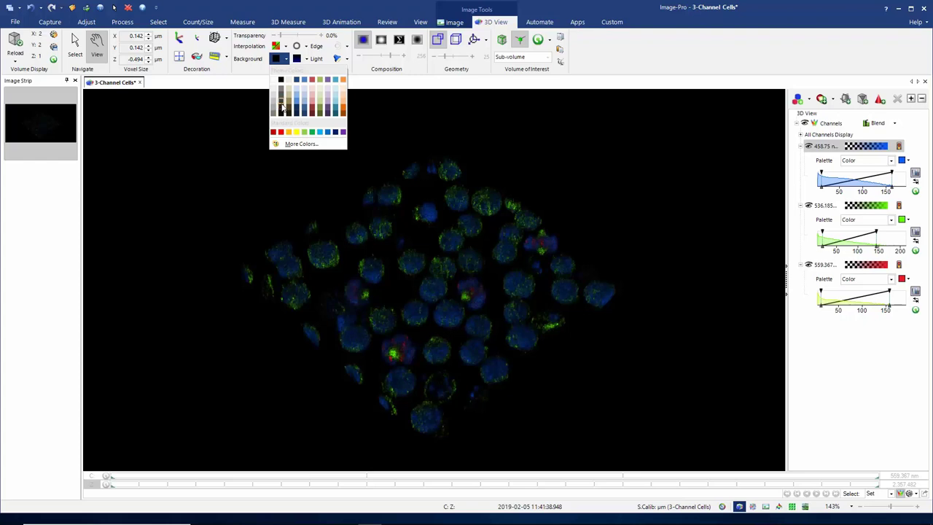
pyautogui.click(281, 104)
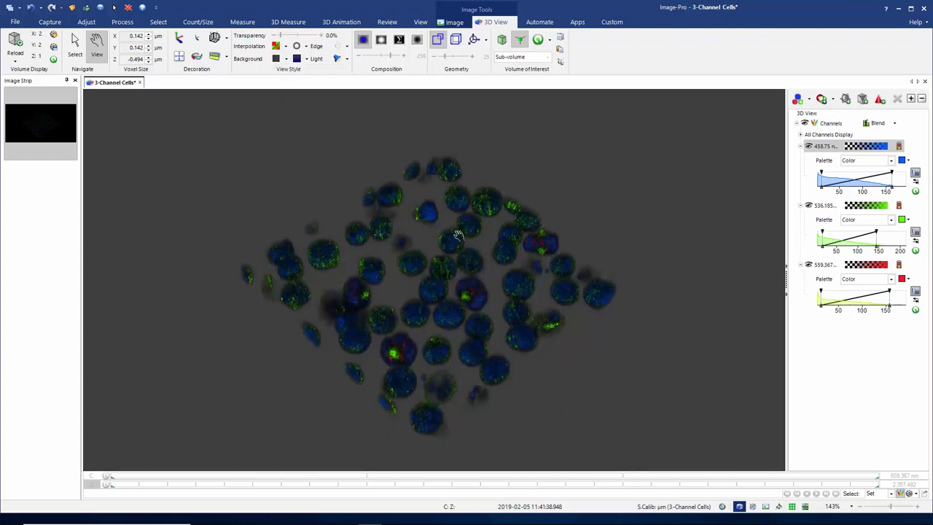
pyautogui.moveTo(455, 232); pyautogui.dragTo(446, 222)
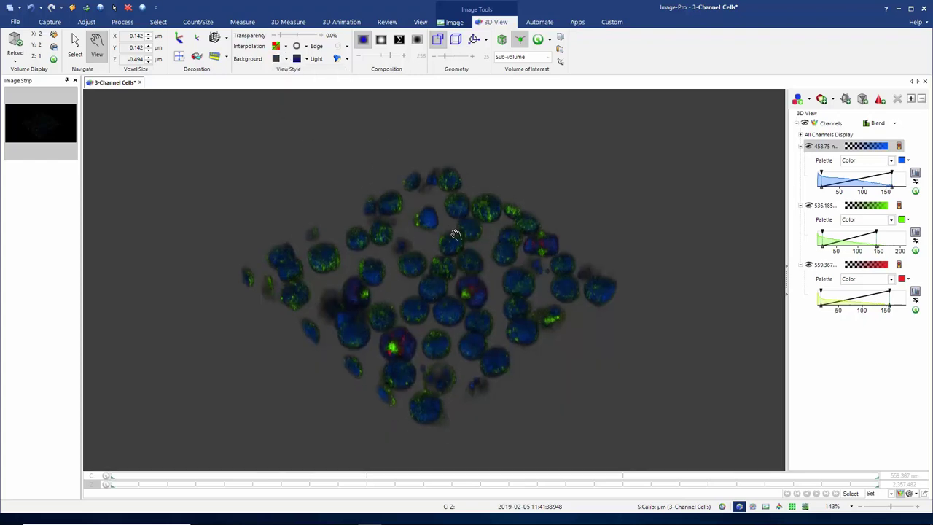
# - Display XYZ axes alongside the volume and rotate to view them
pyautogui.click(182, 42)
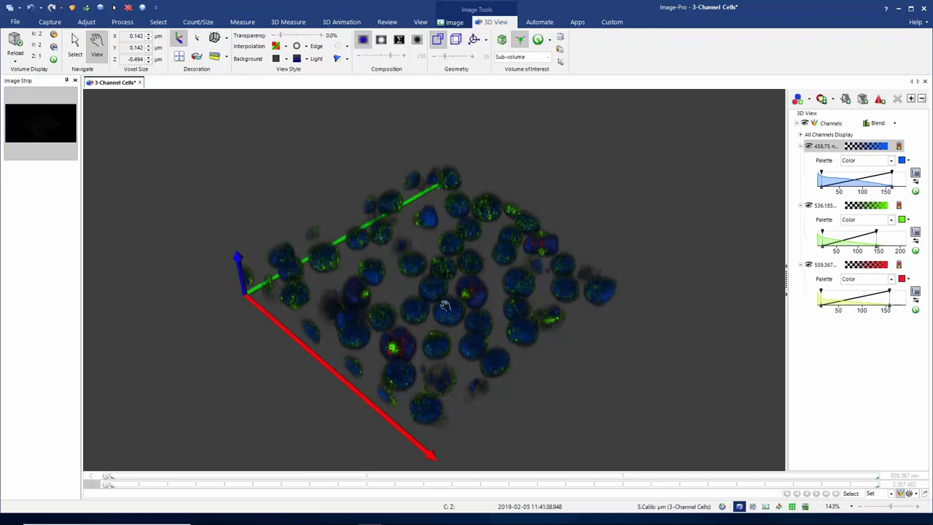
pyautogui.moveTo(466, 315); pyautogui.dragTo(475, 303)
pyautogui.moveTo(418, 270); pyautogui.dragTo(532, 204)
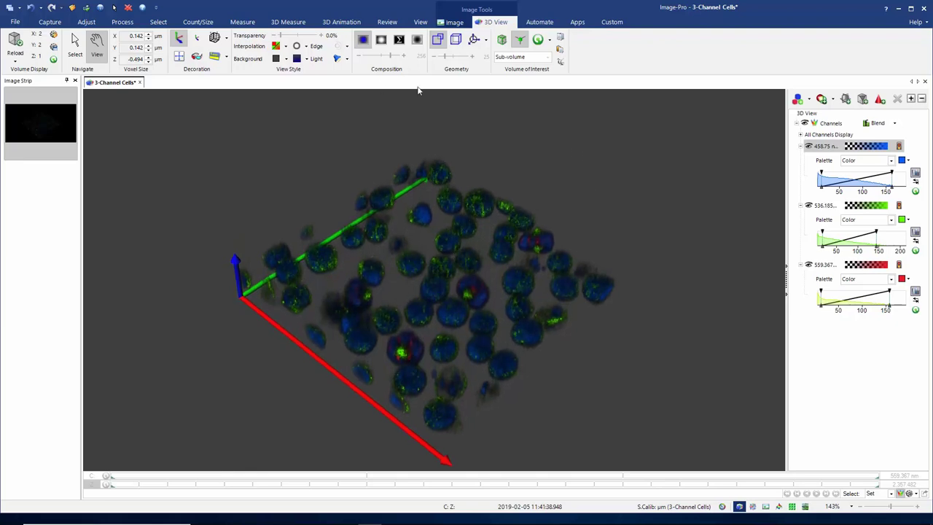
# - Open the 3D Measure types list and collapse the Lines and Object groups
pyautogui.click(294, 23)
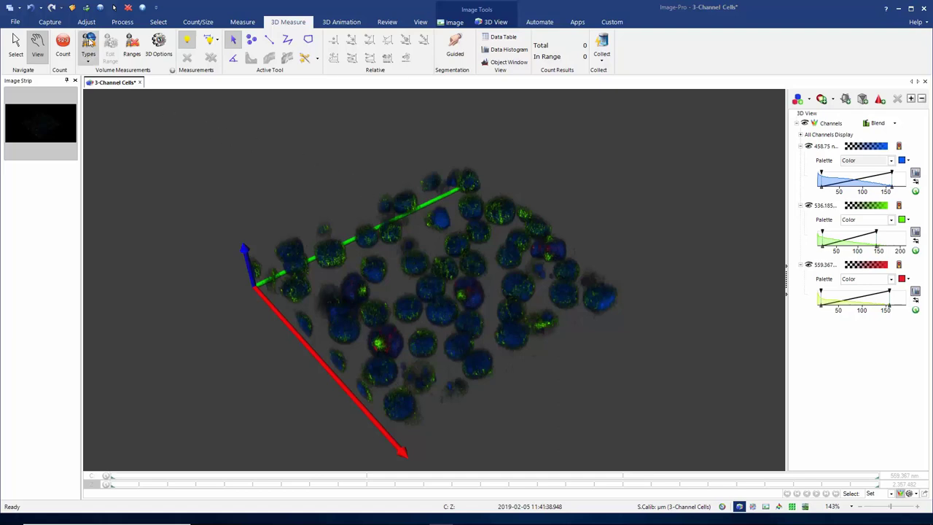
pyautogui.click(88, 44)
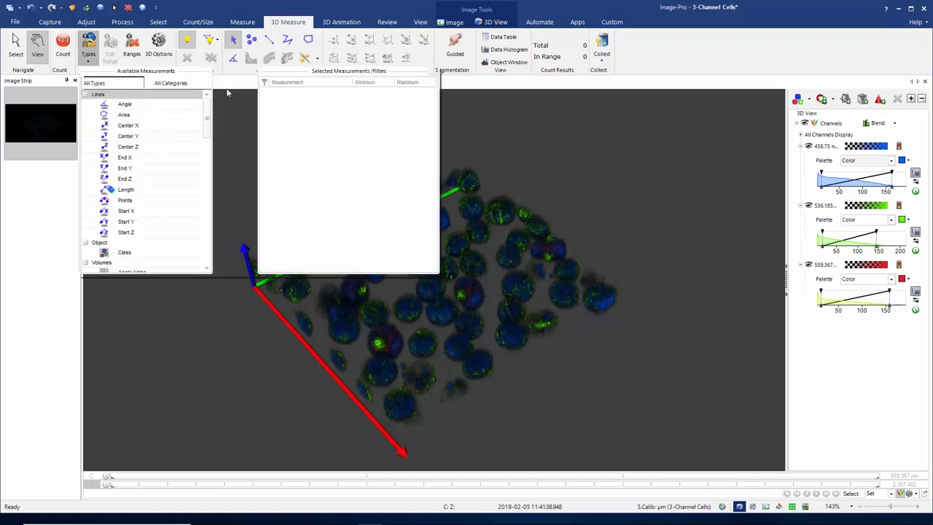
pyautogui.moveTo(207, 115)
pyautogui.mouseDown()
pyautogui.moveTo(207, 220)
pyautogui.moveTo(207, 102)
pyautogui.mouseUp()
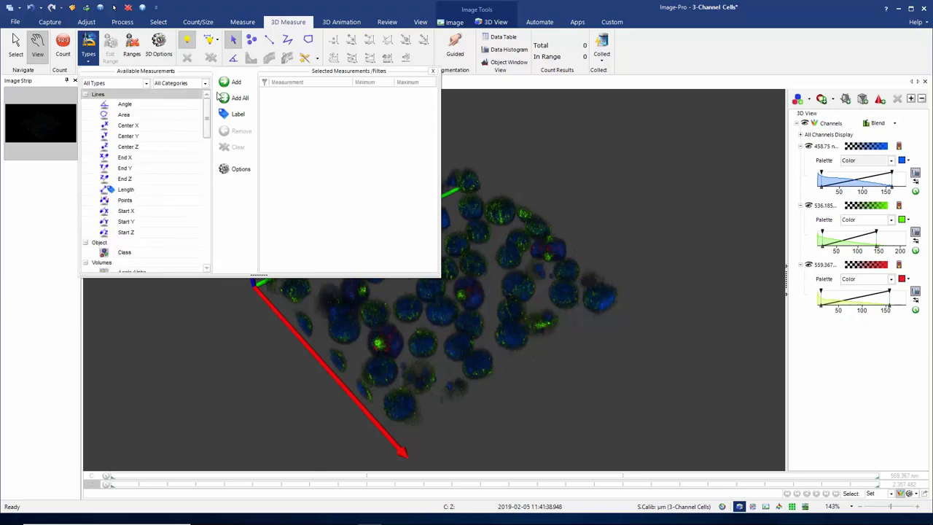
pyautogui.click(86, 95)
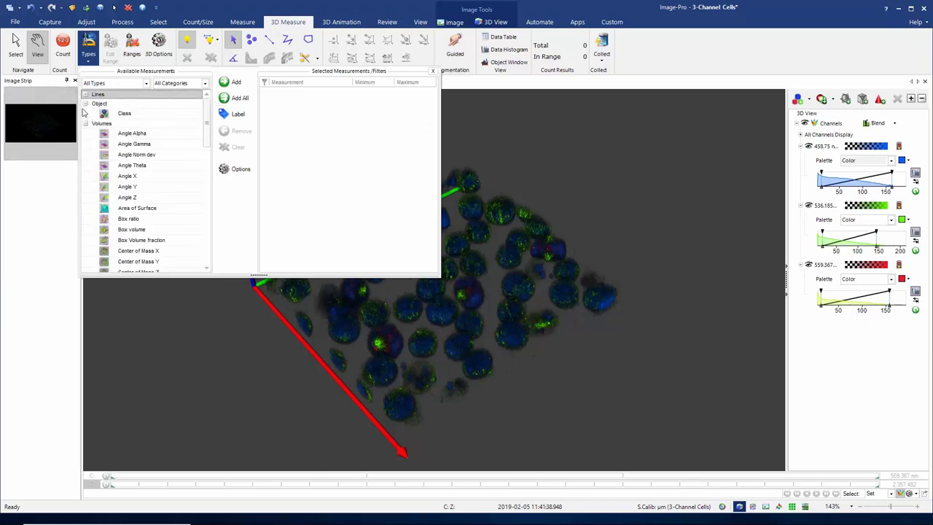
pyautogui.click(86, 103)
pyautogui.moveTo(206, 127); pyautogui.dragTo(207, 233)
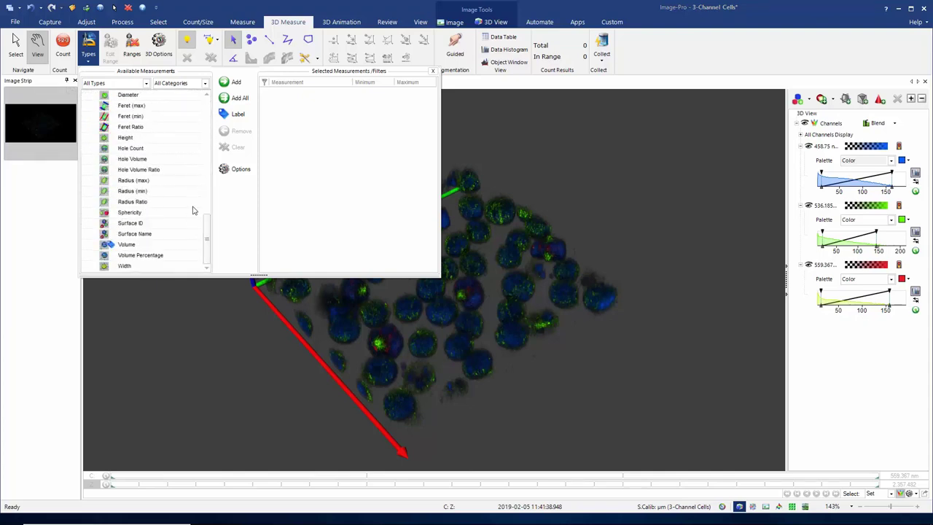
# - Add Volume, Sphericity and Diameter as measurements, then close the picker
pyautogui.click(125, 248)
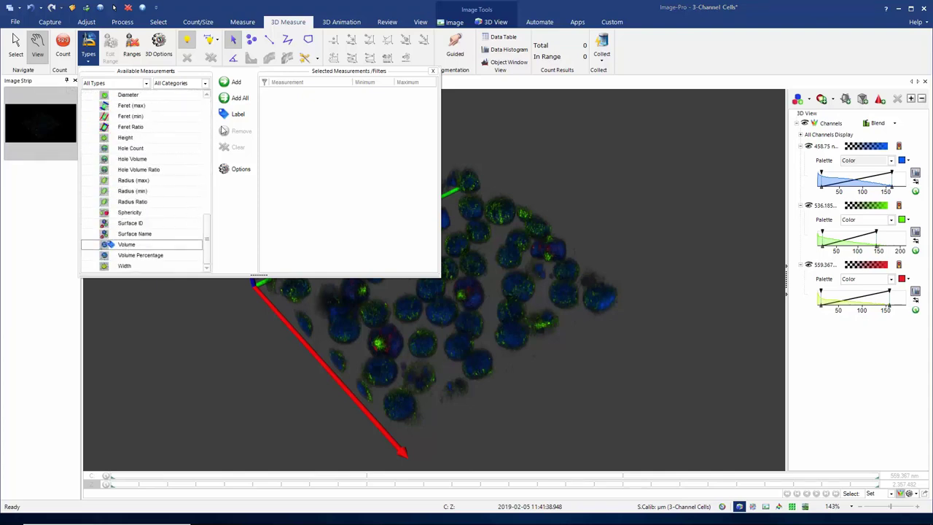
pyautogui.click(232, 82)
pyautogui.scroll(1, 203, 246)
pyautogui.click(130, 233)
pyautogui.click(238, 81)
pyautogui.scroll(3, 207, 197)
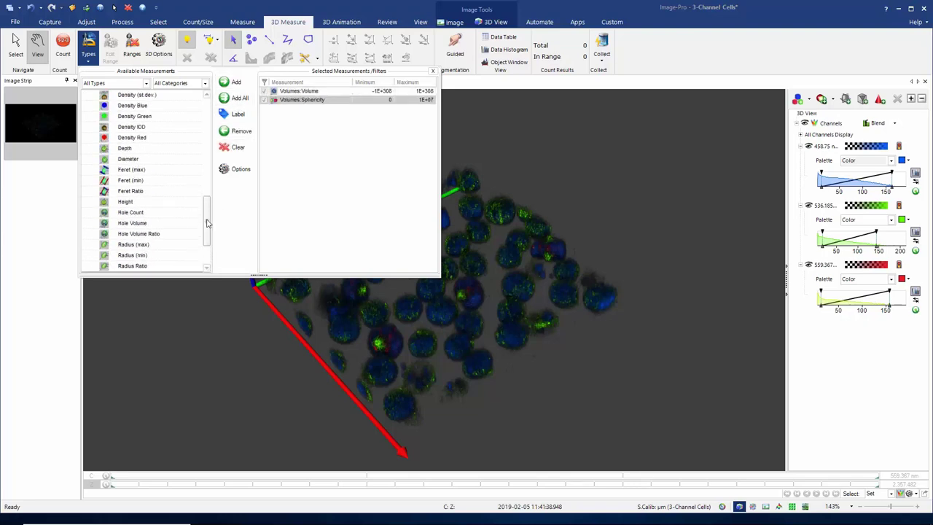
pyautogui.click(125, 170)
pyautogui.click(232, 82)
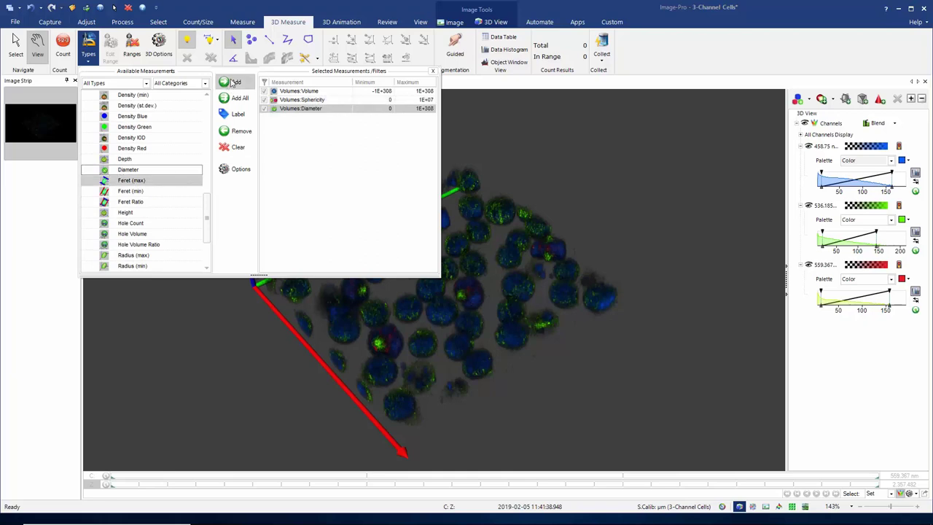
pyautogui.click(432, 71)
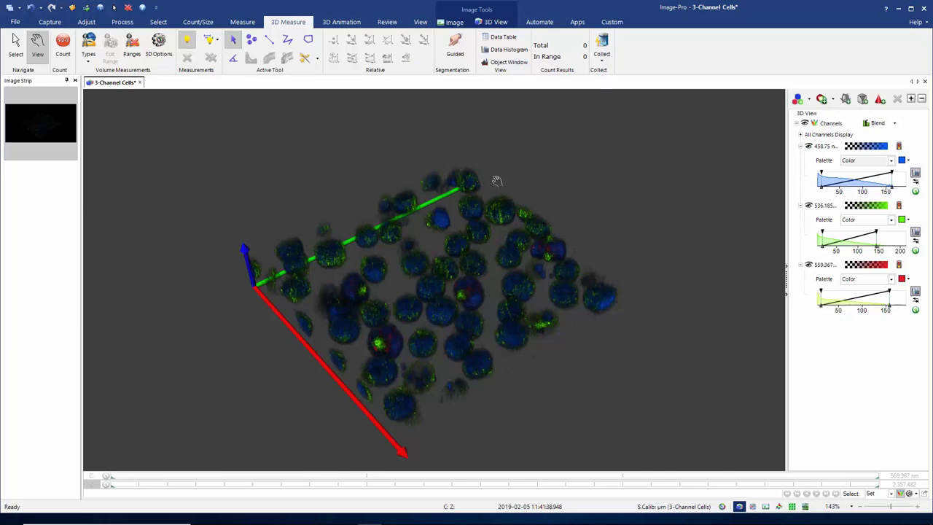
# - Show the Add Volume Measurements / Add Iso-Surface choices in the 3D View toolbar
pyautogui.click(810, 99)
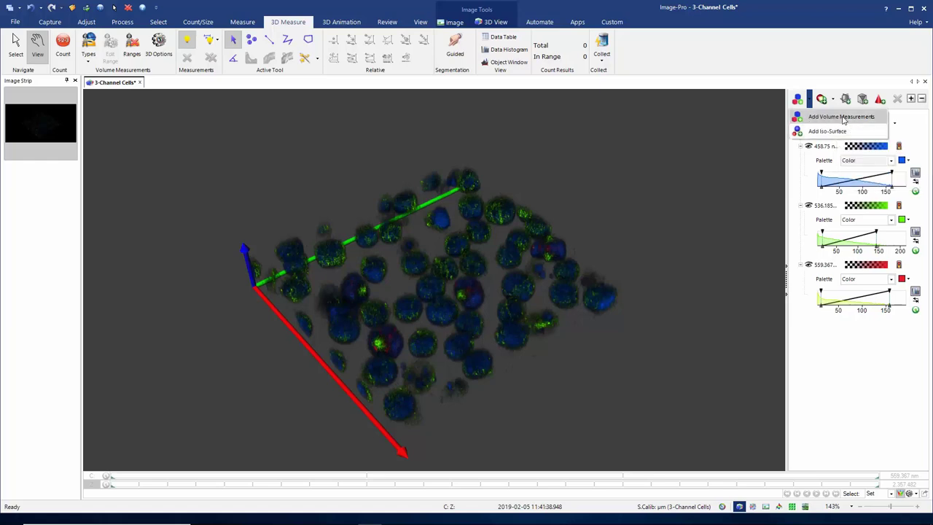
# - Add volume measurements on channel 458.75 nm with Auto Bright threshold and Clean Borders unchecked
pyautogui.click(842, 117)
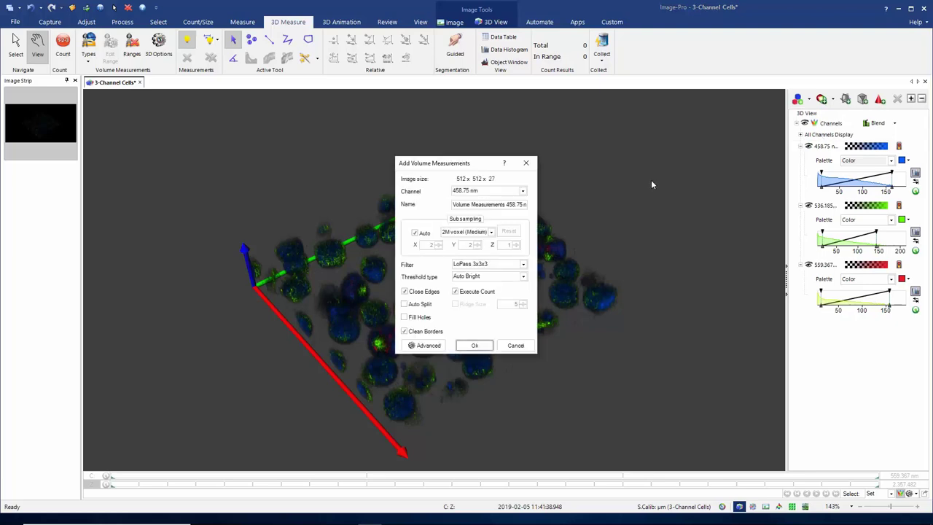
pyautogui.click(523, 191)
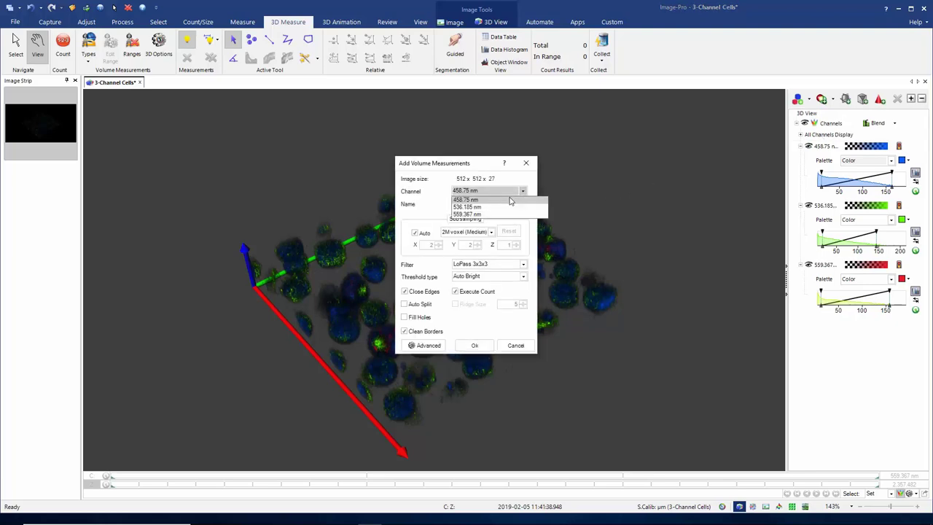
pyautogui.click(510, 200)
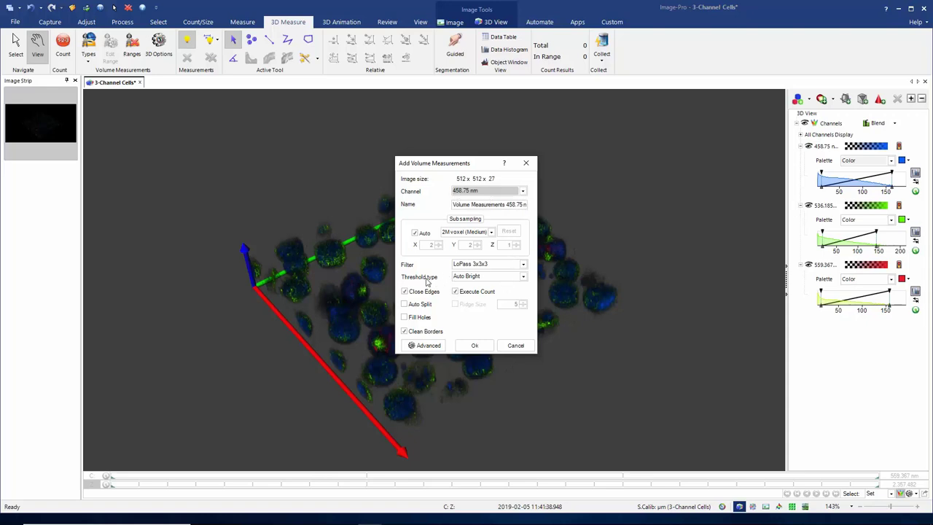
pyautogui.click(521, 280)
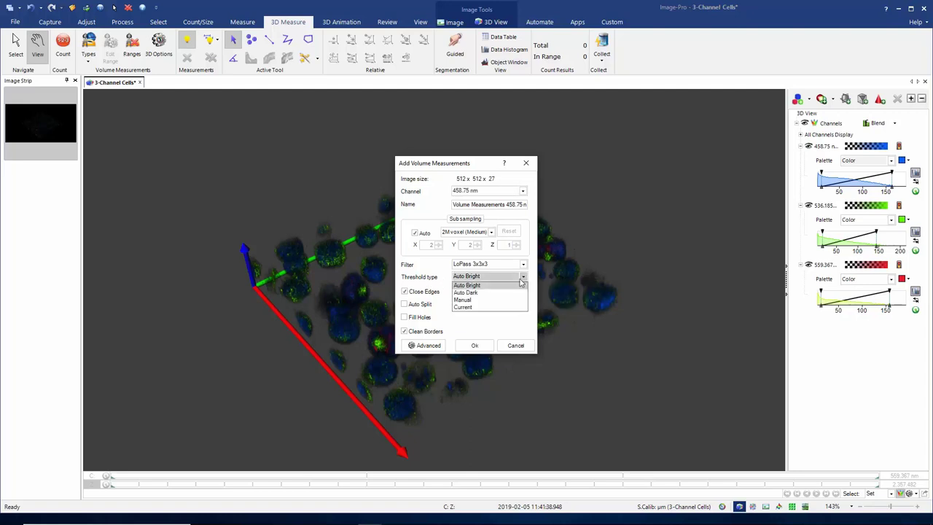
pyautogui.click(470, 285)
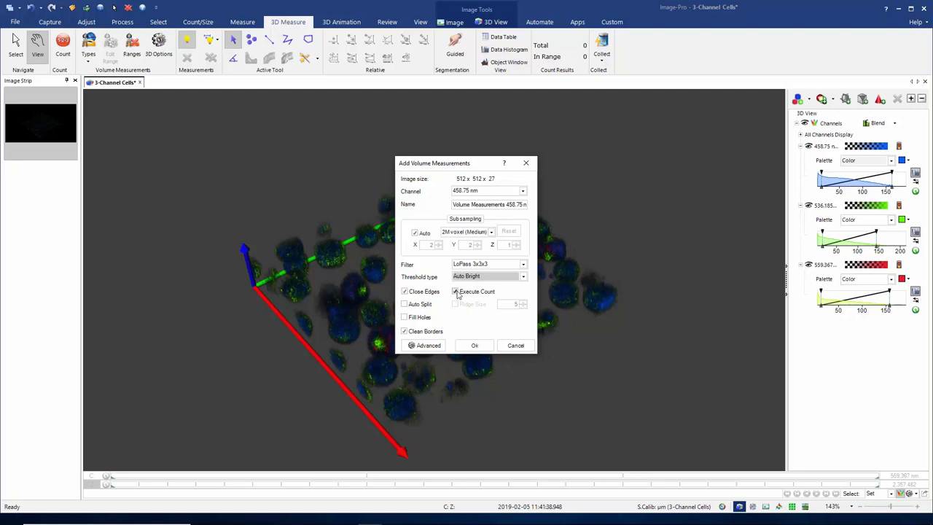
pyautogui.click(421, 331)
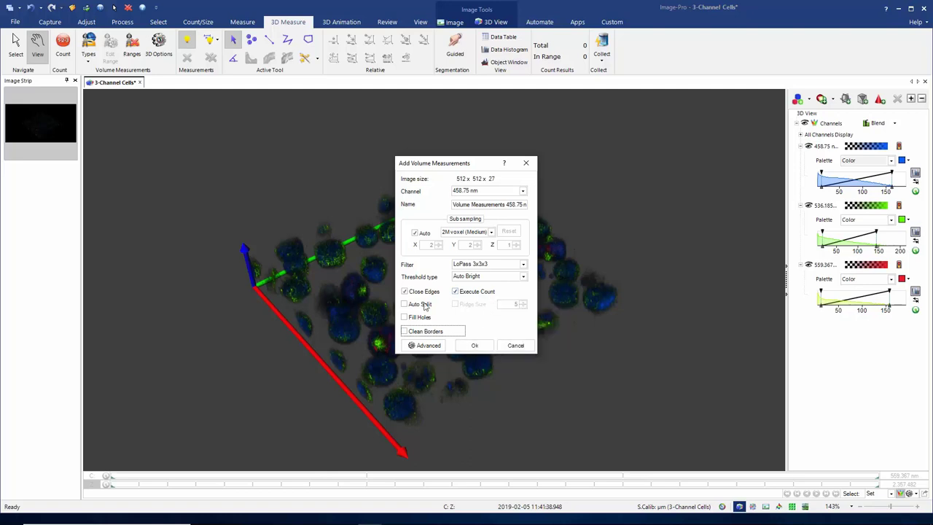
pyautogui.click(474, 346)
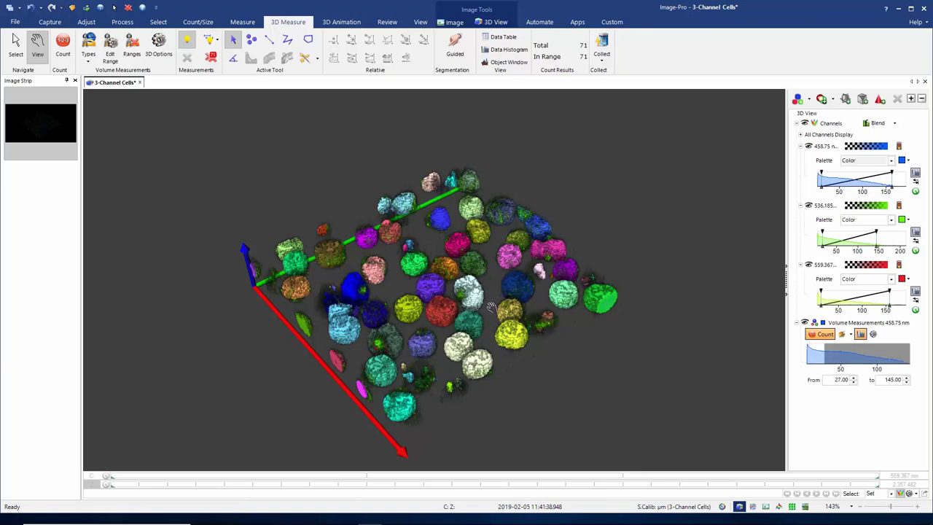
# - Set the threshold start to 29.12 so the range is 29.12–145.00, giving 73 nuclei
pyautogui.moveTo(492, 306); pyautogui.dragTo(502, 325)
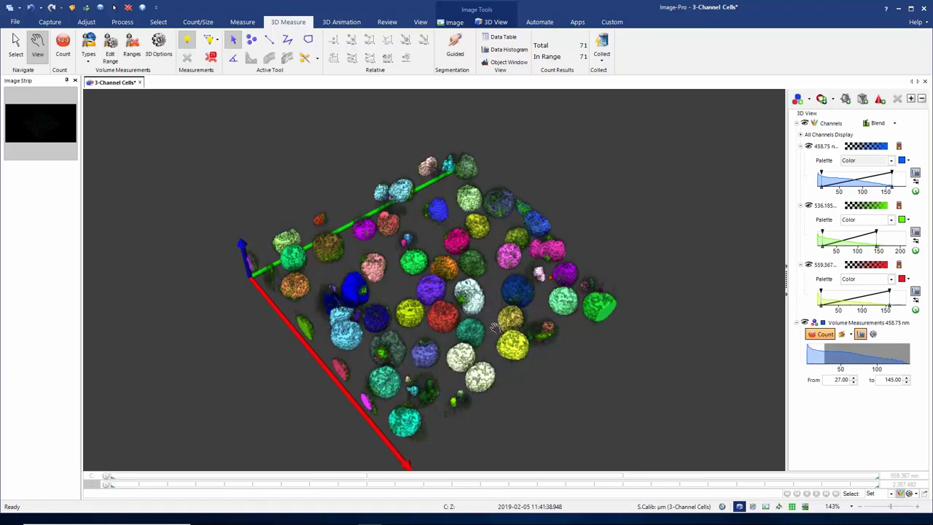
pyautogui.moveTo(502, 357); pyautogui.dragTo(513, 343)
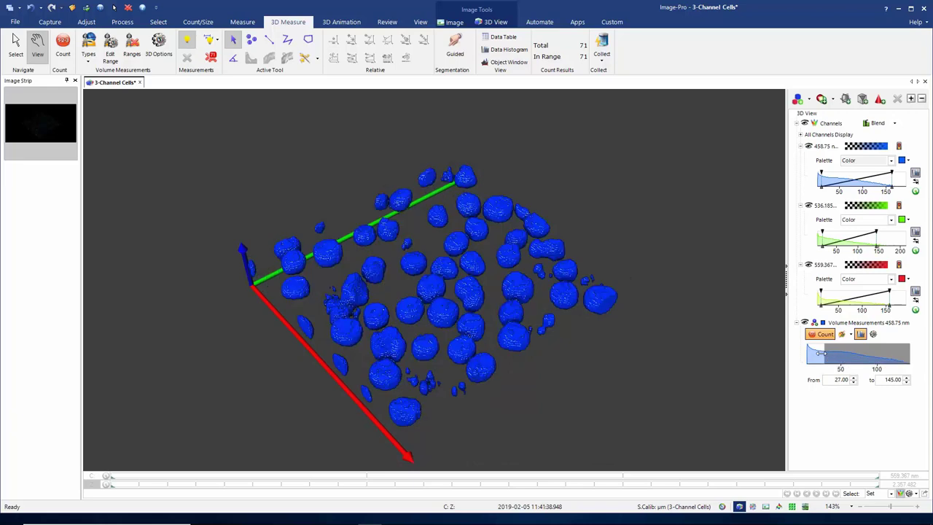
pyautogui.moveTo(818, 353); pyautogui.dragTo(815, 358)
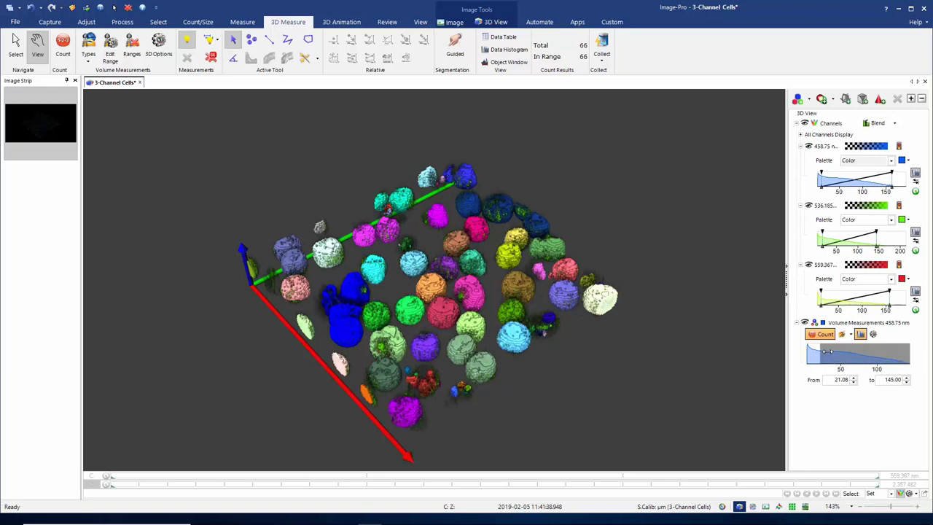
pyautogui.moveTo(826, 351); pyautogui.dragTo(828, 351)
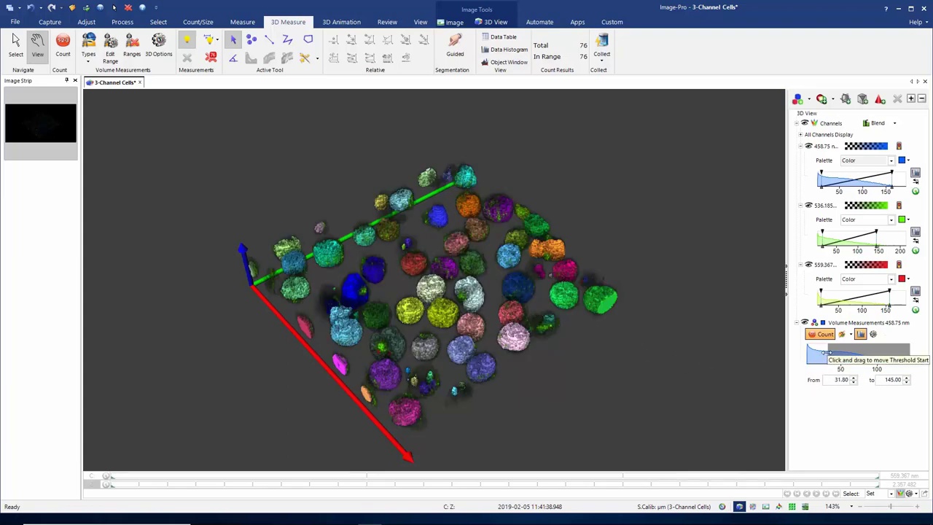
pyautogui.moveTo(820, 352); pyautogui.dragTo(817, 352)
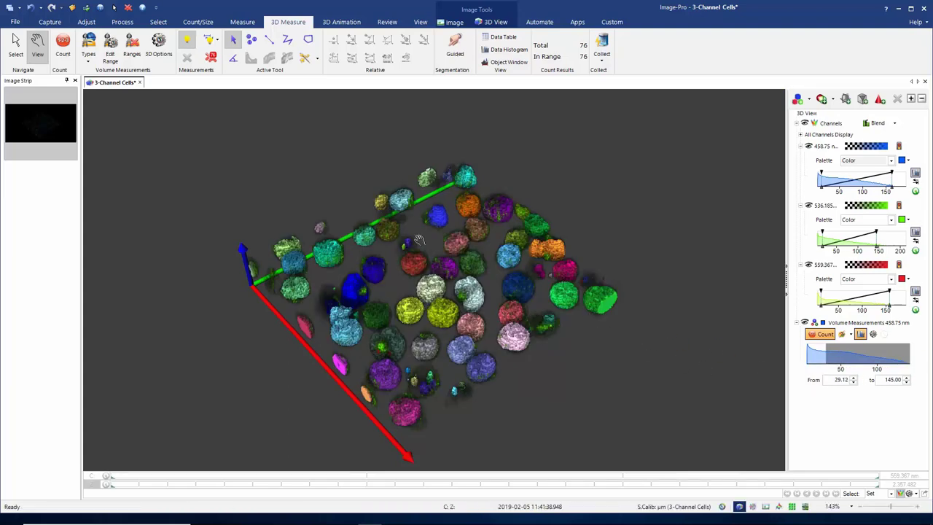
pyautogui.moveTo(488, 291); pyautogui.dragTo(413, 309)
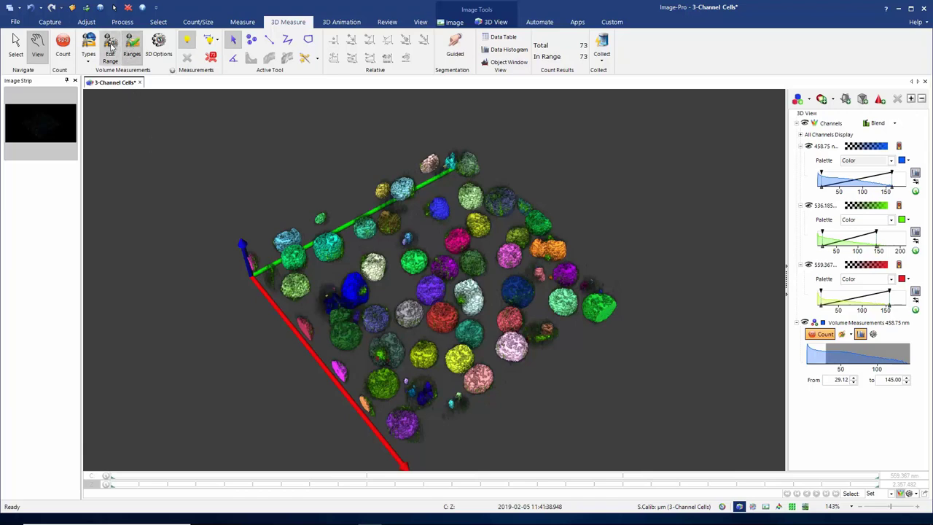
# - Set a minimum volume of about 61.2 in Edit Range, leaving 41 of 73 objects
pyautogui.click(110, 49)
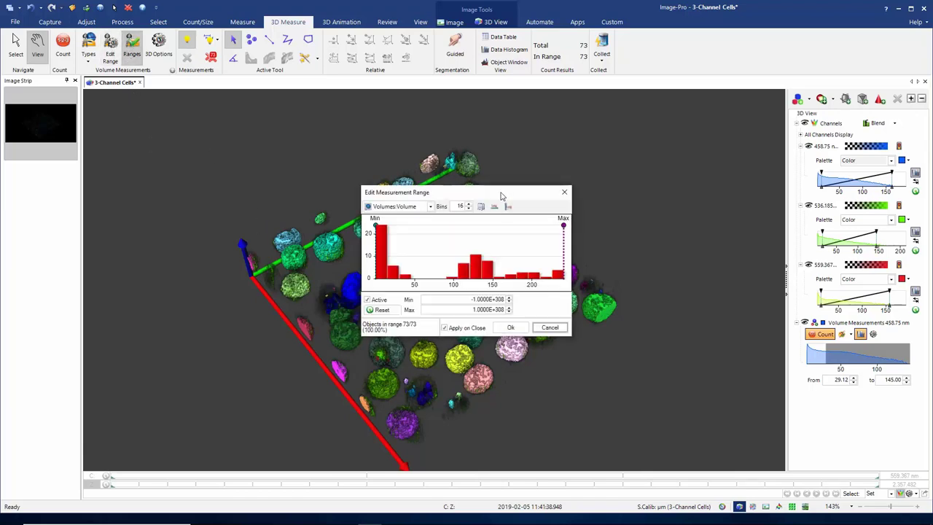
pyautogui.moveTo(503, 193); pyautogui.dragTo(660, 135)
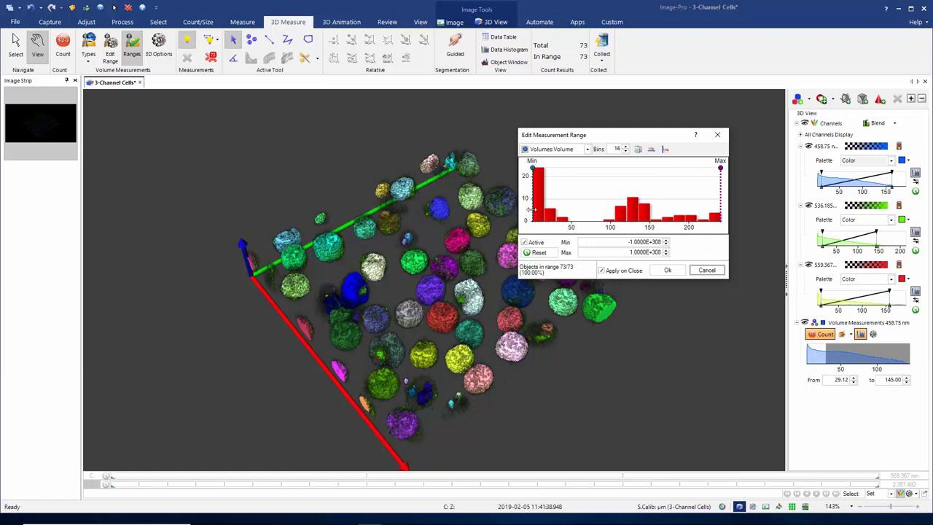
pyautogui.moveTo(585, 136); pyautogui.dragTo(644, 118)
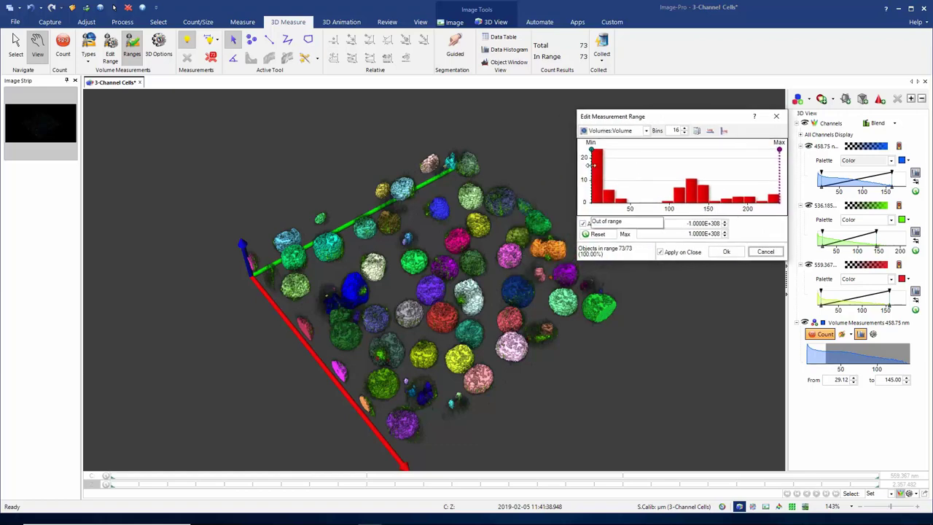
pyautogui.moveTo(593, 166); pyautogui.dragTo(632, 170)
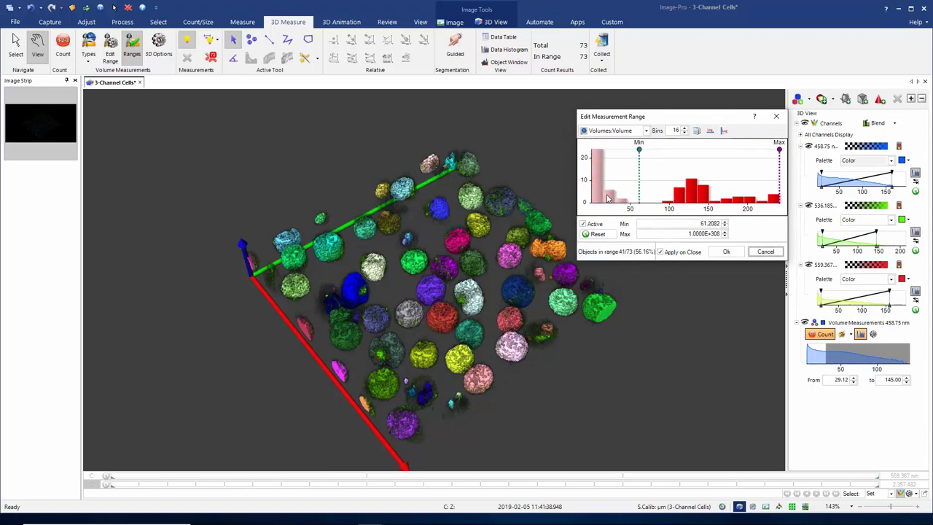
pyautogui.click(726, 252)
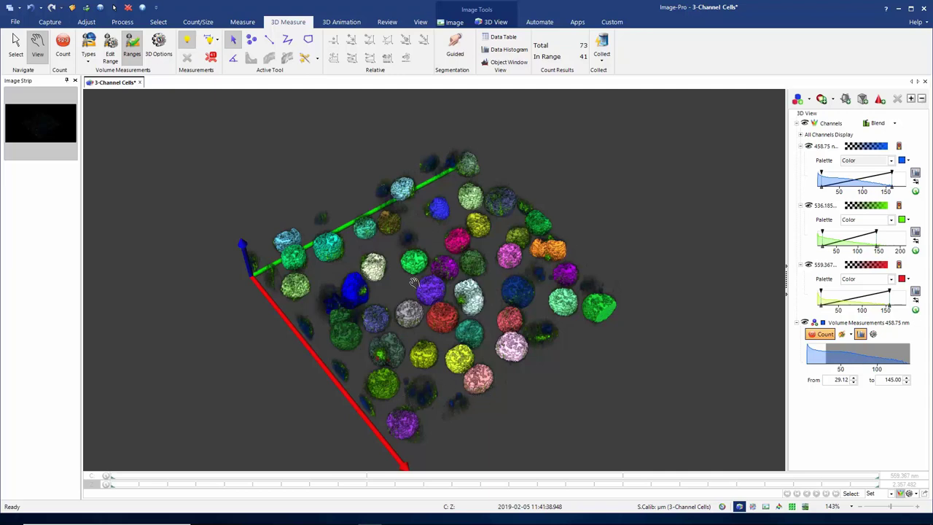
# - Re-run volume measurements with Clean Borders checked, leaving 35 of 73 nuclei
pyautogui.click(873, 334)
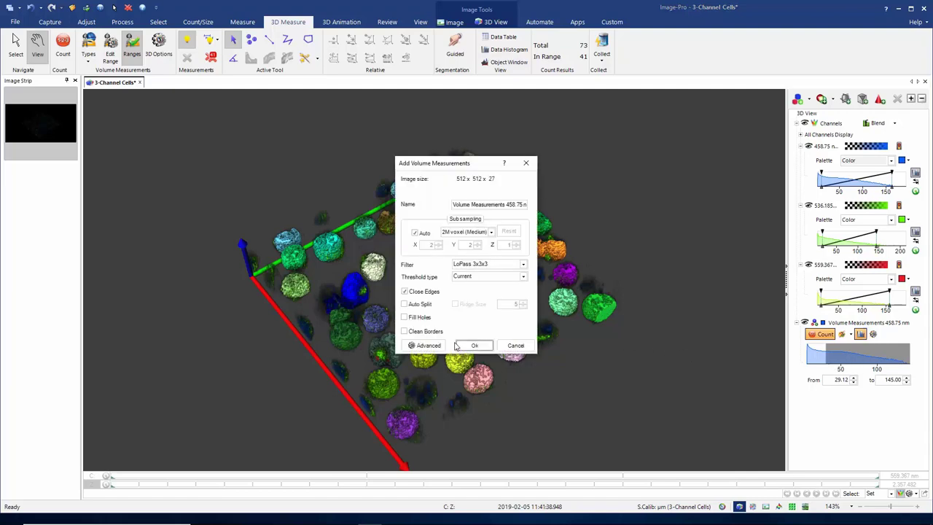
pyautogui.moveTo(441, 168); pyautogui.dragTo(572, 165)
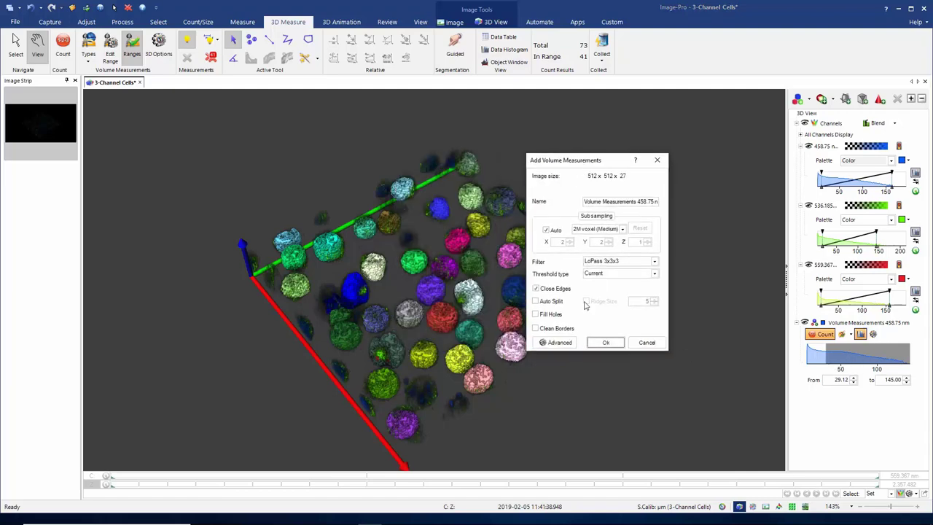
pyautogui.click(536, 329)
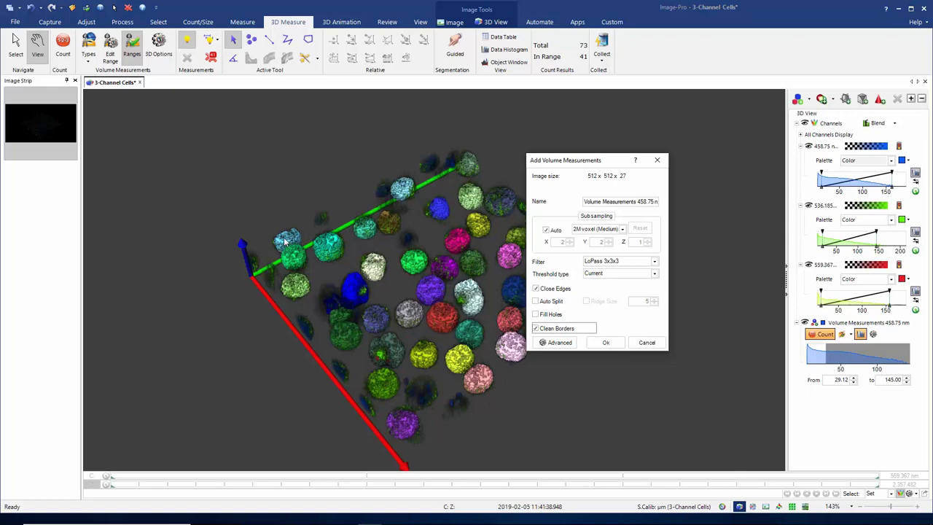
pyautogui.click(609, 343)
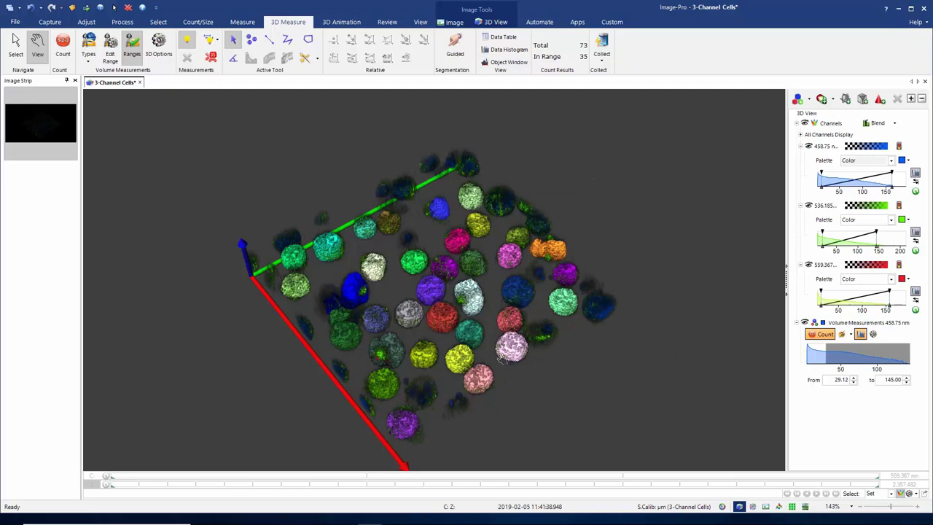
pyautogui.moveTo(515, 350); pyautogui.dragTo(471, 297)
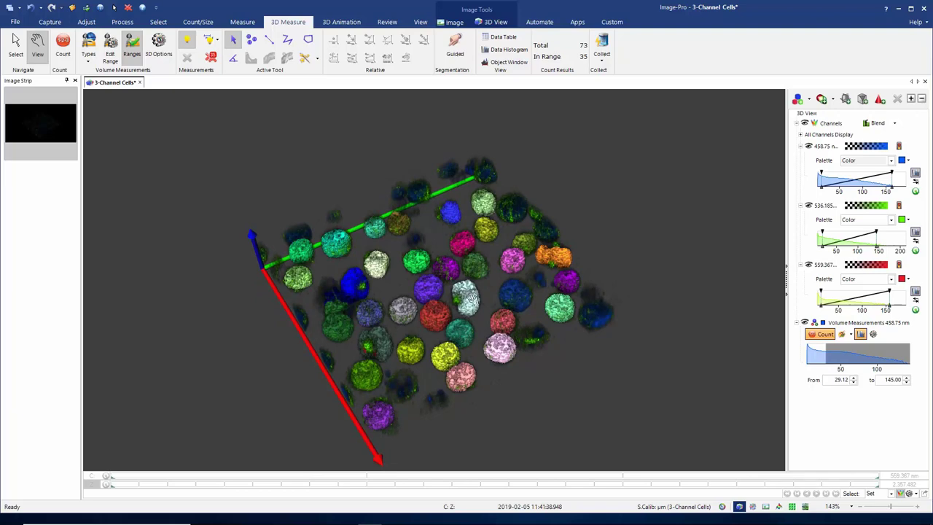
# - Show per-nucleus rows in the 3D data table, inspect V1:2, V1:4 and V1:8, and pick a nucleus in the 3D view
pyautogui.click(500, 38)
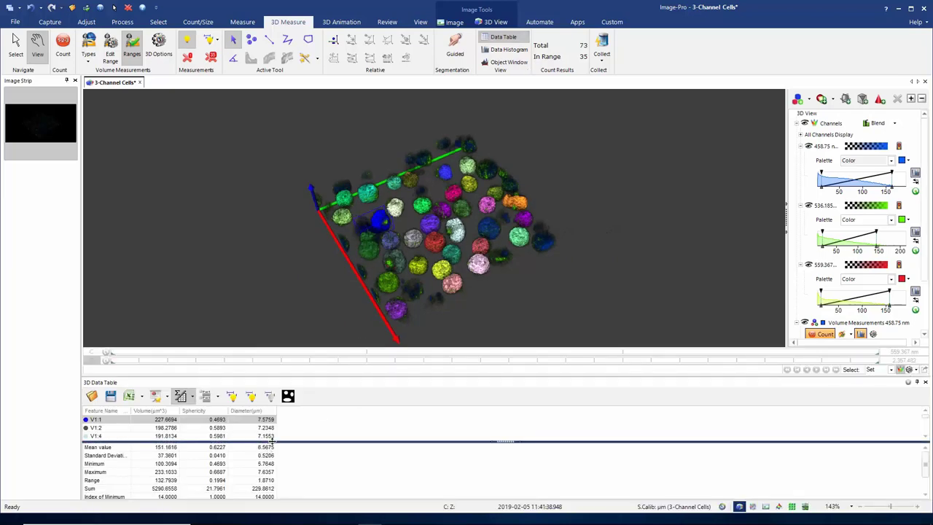
pyautogui.click(180, 395)
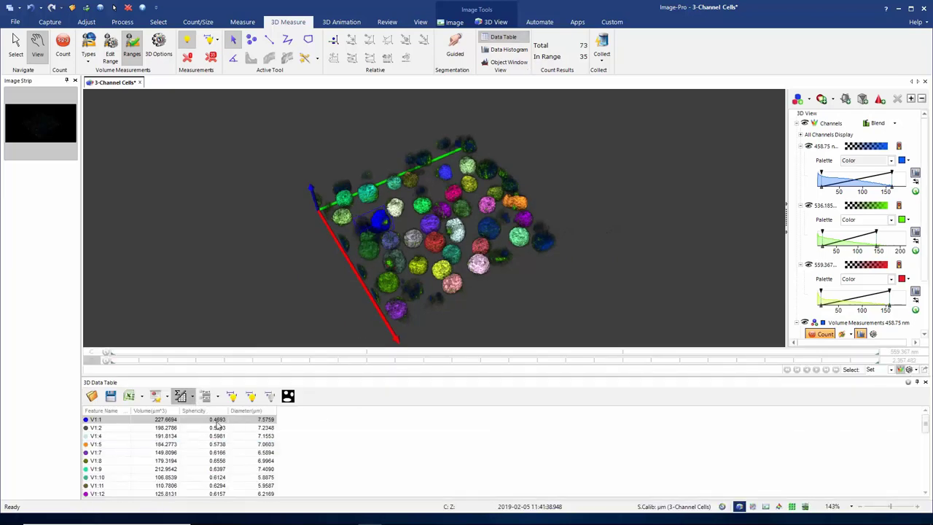
pyautogui.click(150, 428)
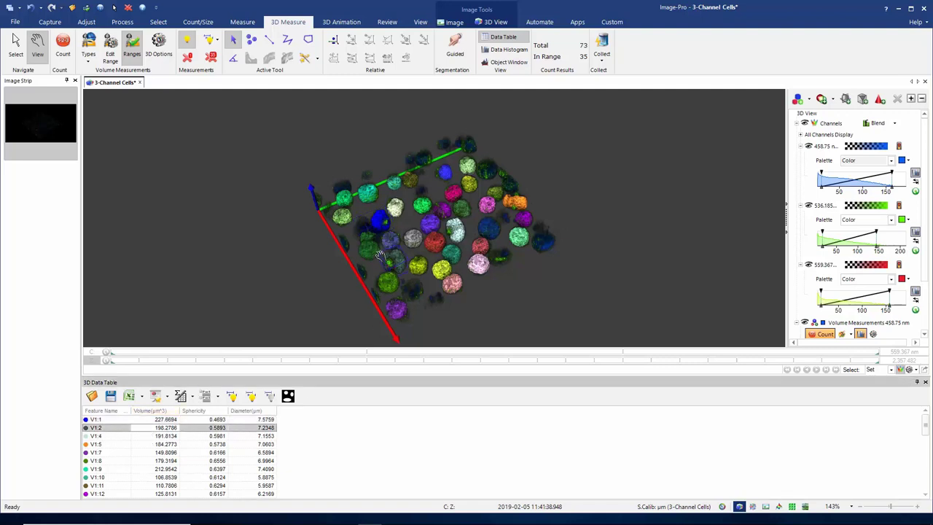
pyautogui.click(222, 437)
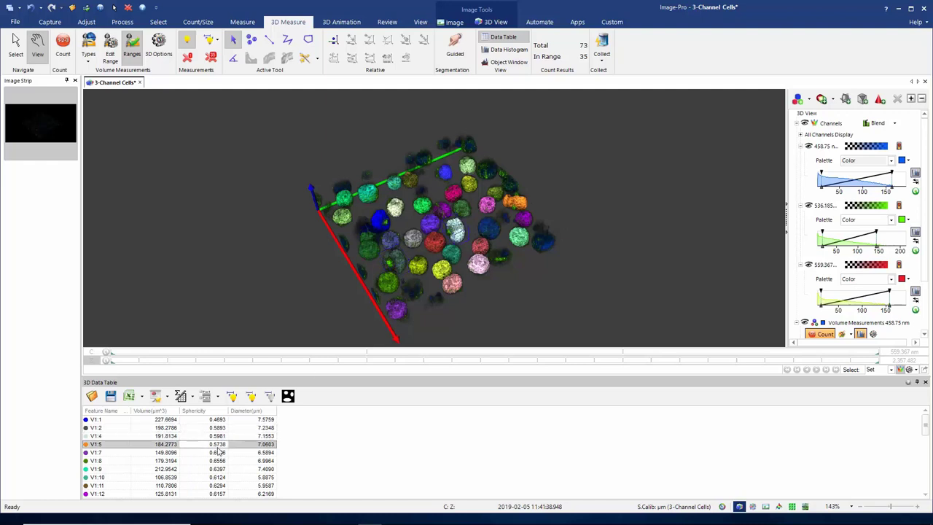
pyautogui.click(216, 461)
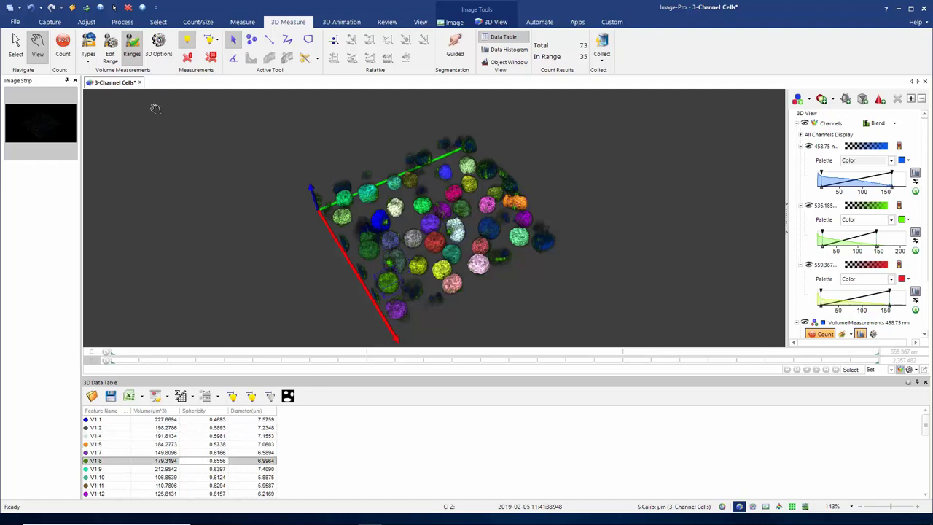
pyautogui.click(16, 43)
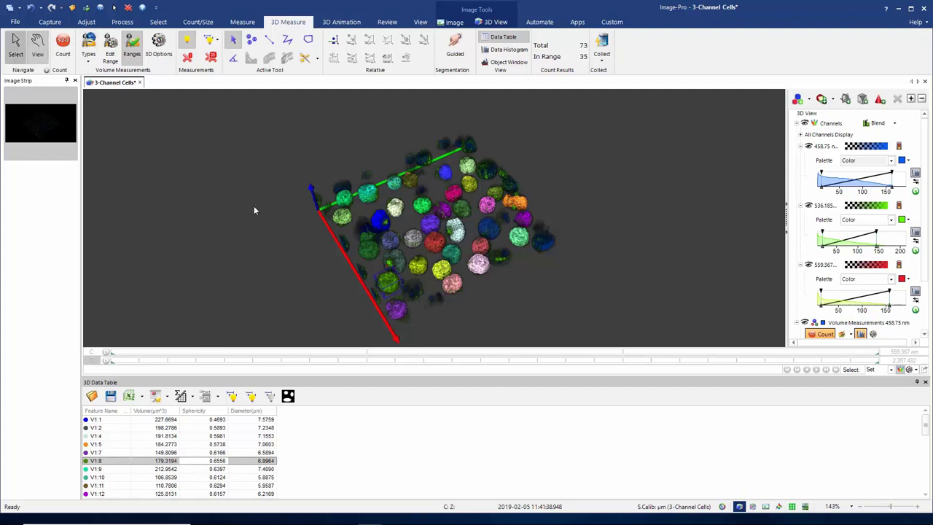
pyautogui.click(428, 227)
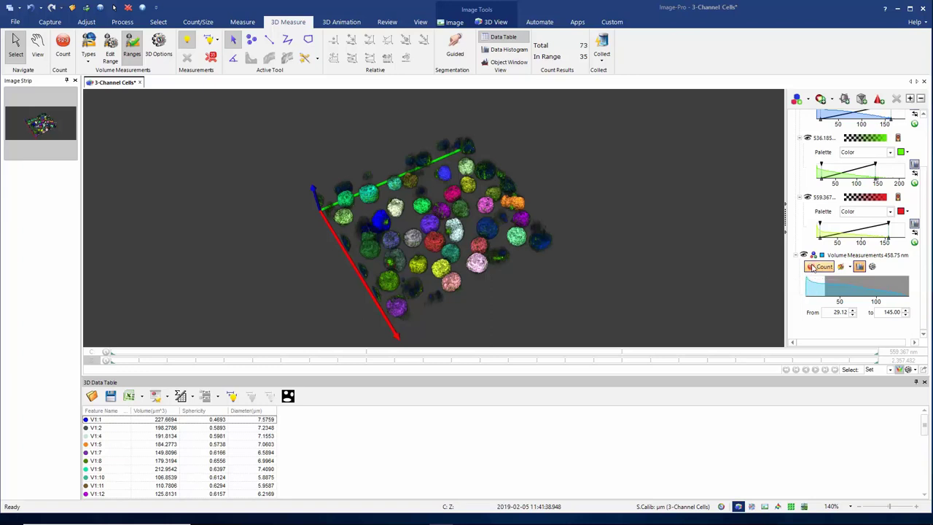
pyautogui.click(813, 268)
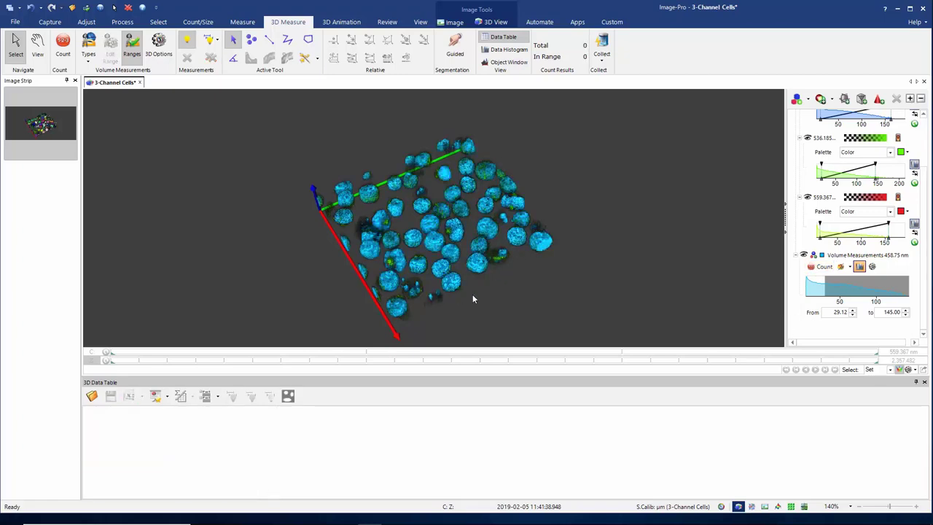
pyautogui.click(819, 268)
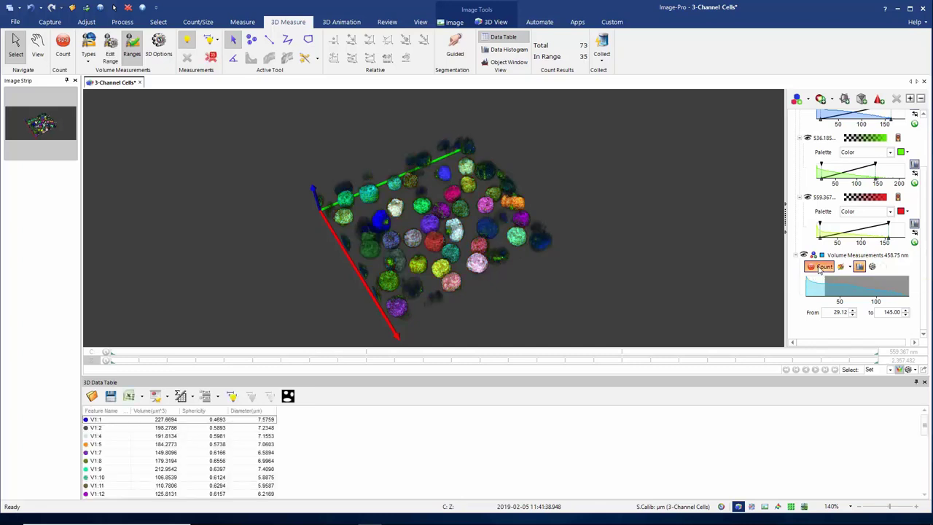
pyautogui.click(819, 268)
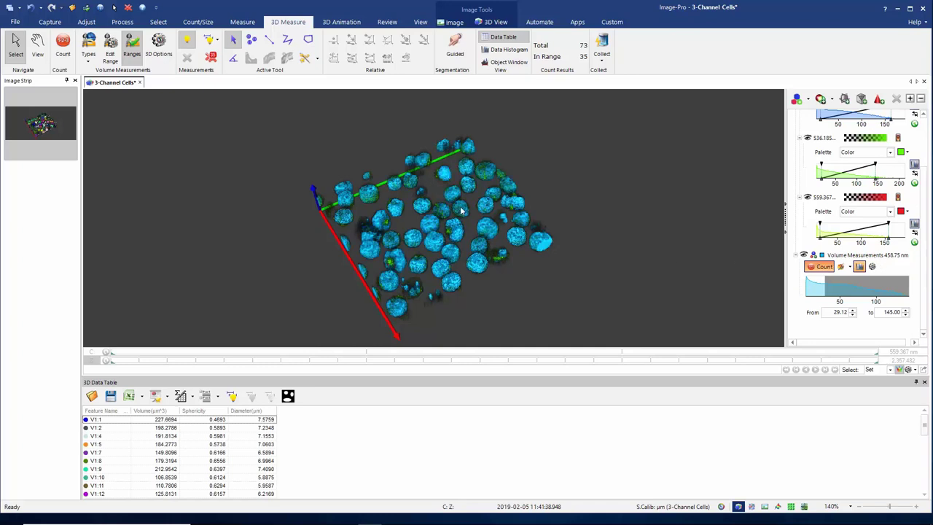
pyautogui.click(62, 44)
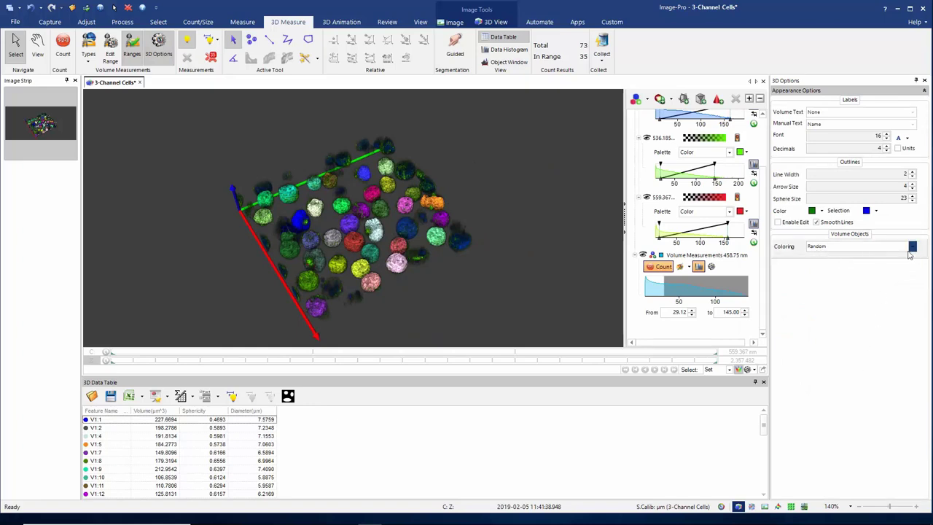
# - Try Parent colouring with yellow volumes and Name labels in 3D Options
pyautogui.click(912, 246)
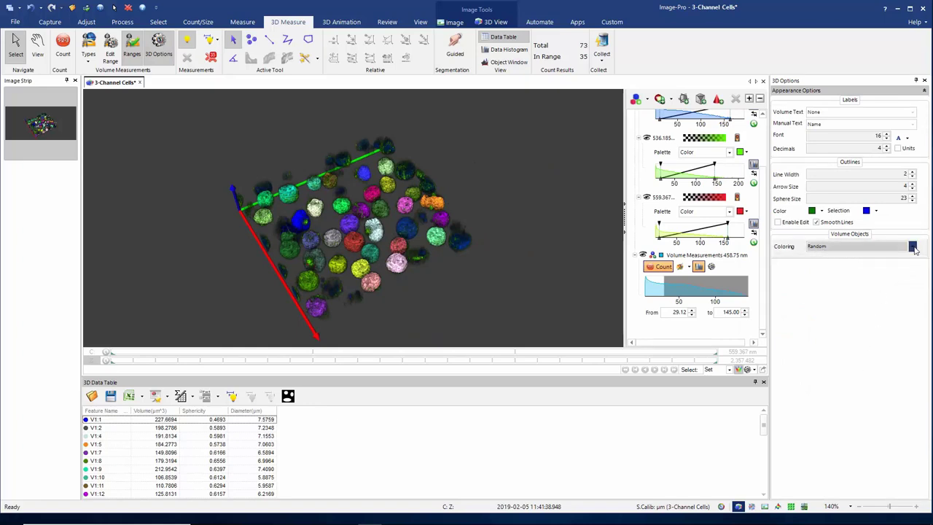
pyautogui.click(845, 260)
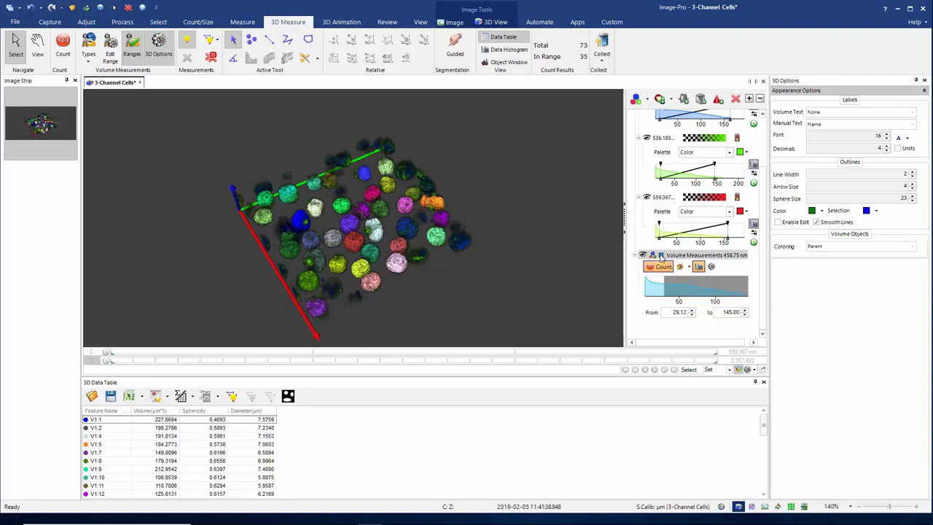
pyautogui.click(687, 266)
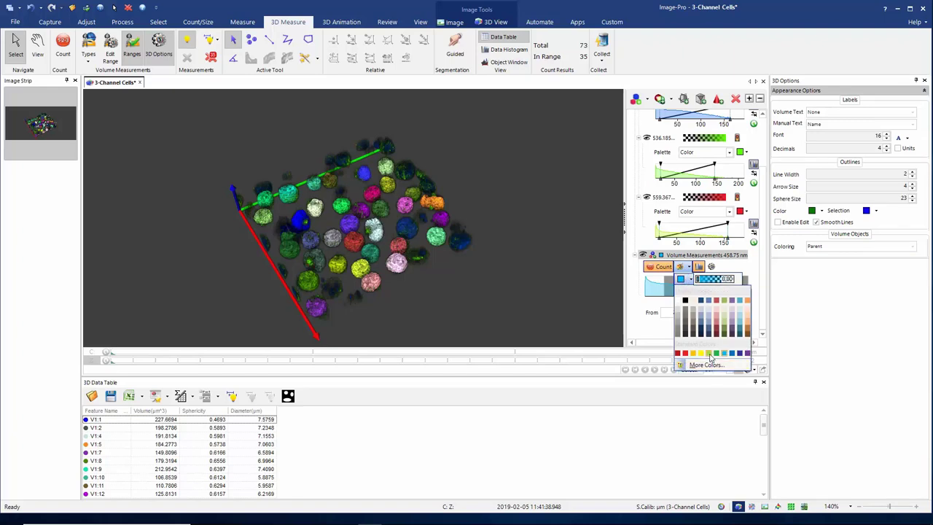
pyautogui.click(703, 355)
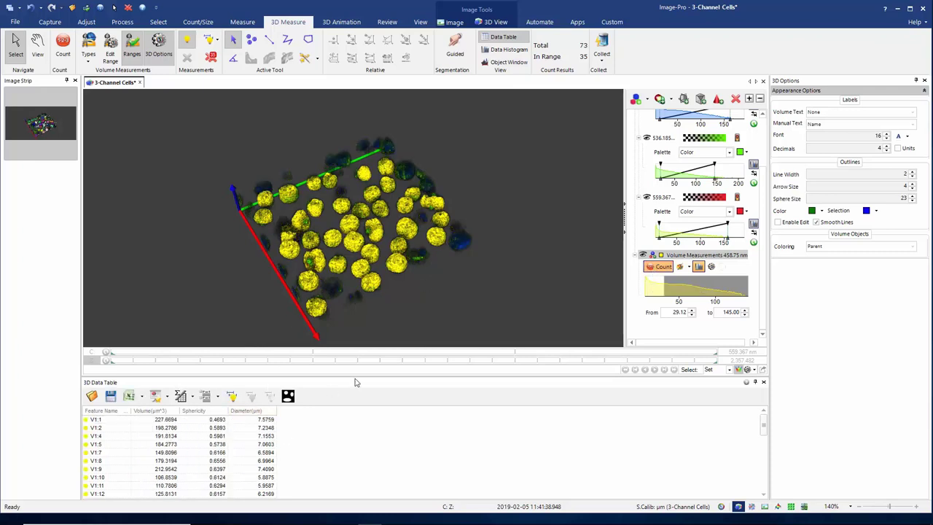
pyautogui.click(912, 115)
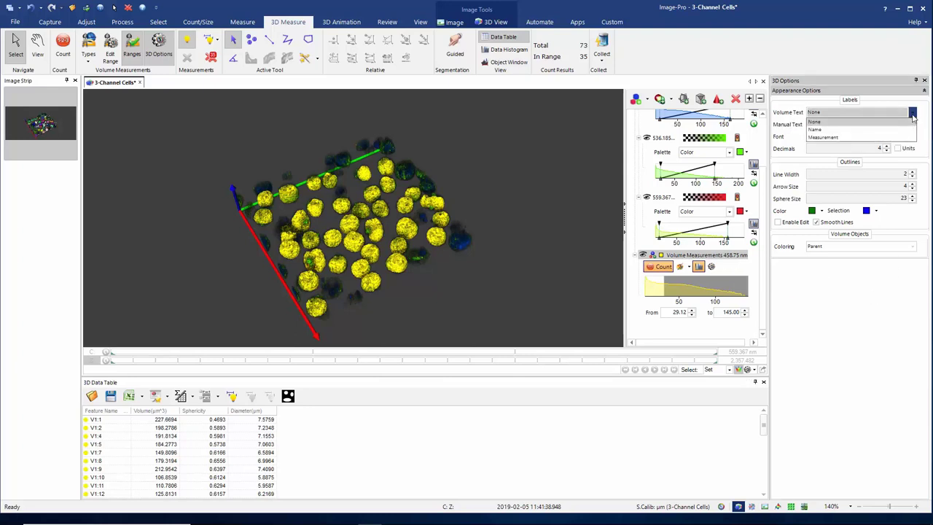
pyautogui.click(868, 129)
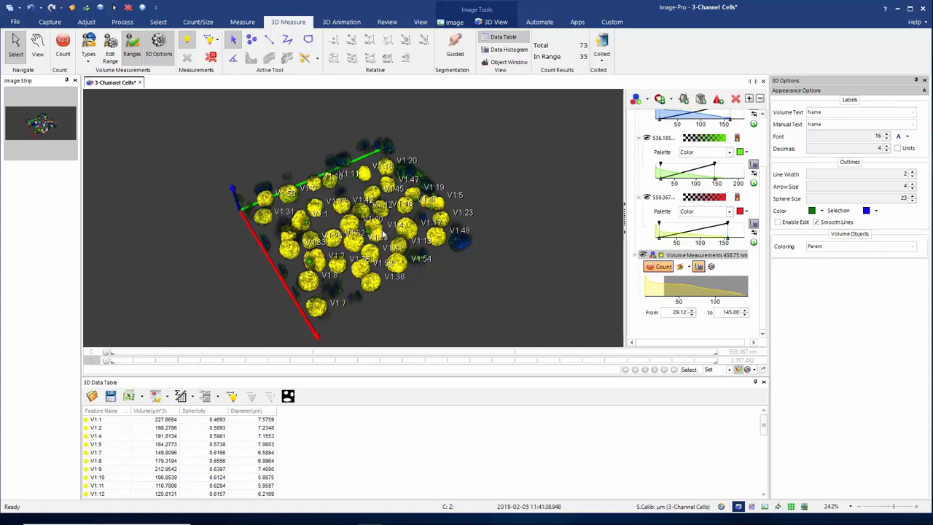
pyautogui.scroll(4, 384, 233)
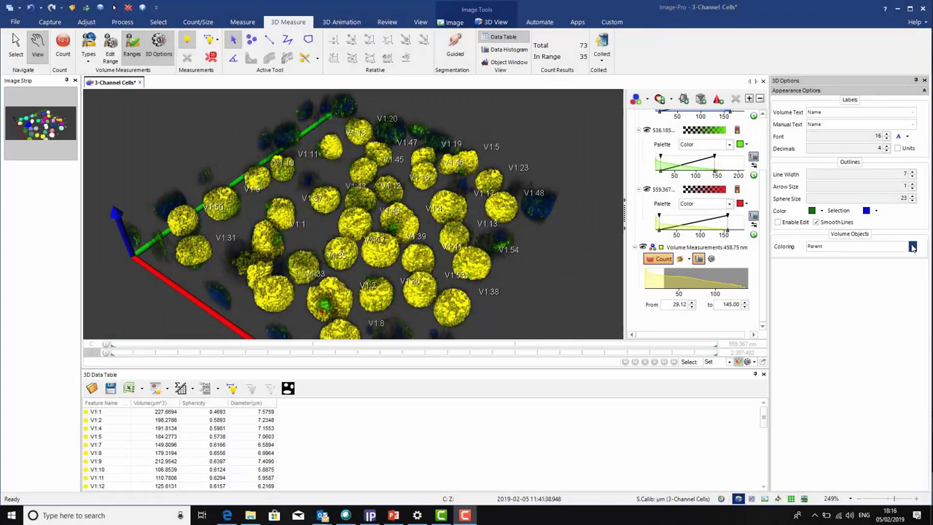
# - Switch colouring to Random, refresh the count, and set Volume Text to None
pyautogui.click(875, 246)
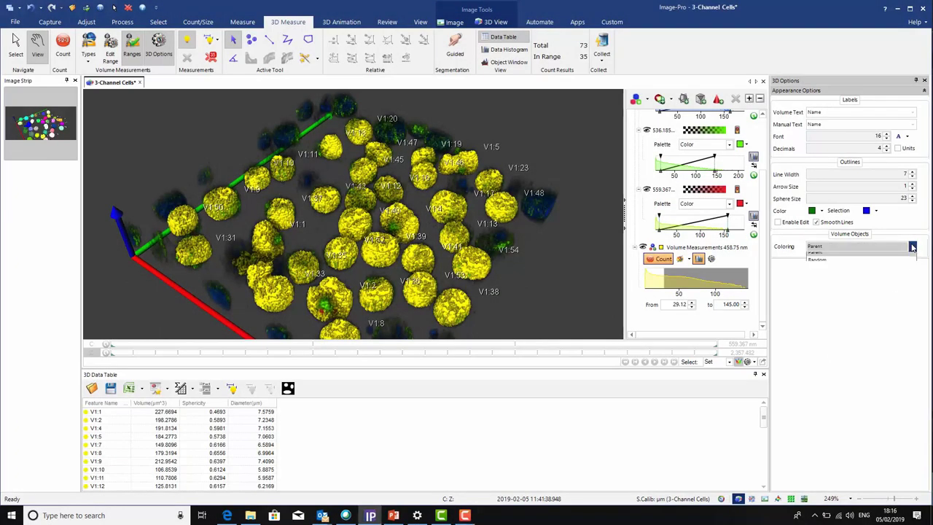
pyautogui.click(819, 263)
pyautogui.click(660, 260)
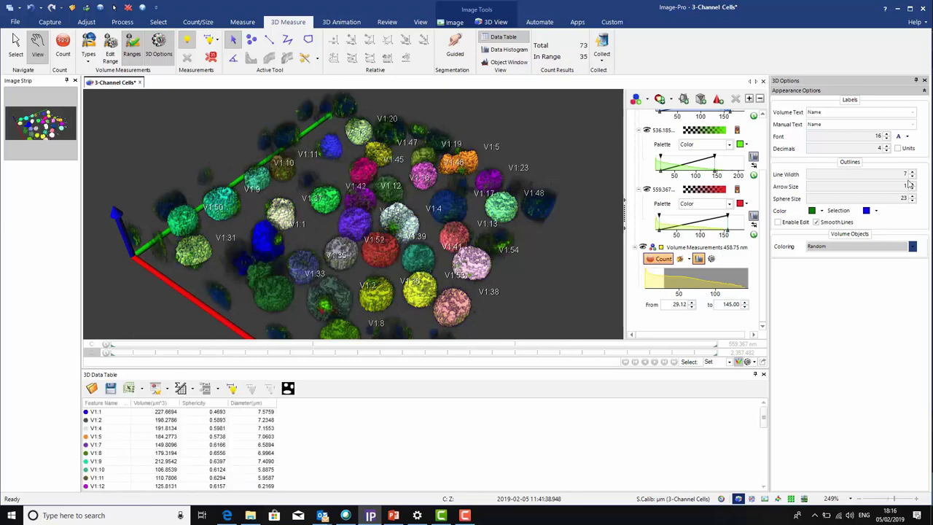
pyautogui.click(913, 115)
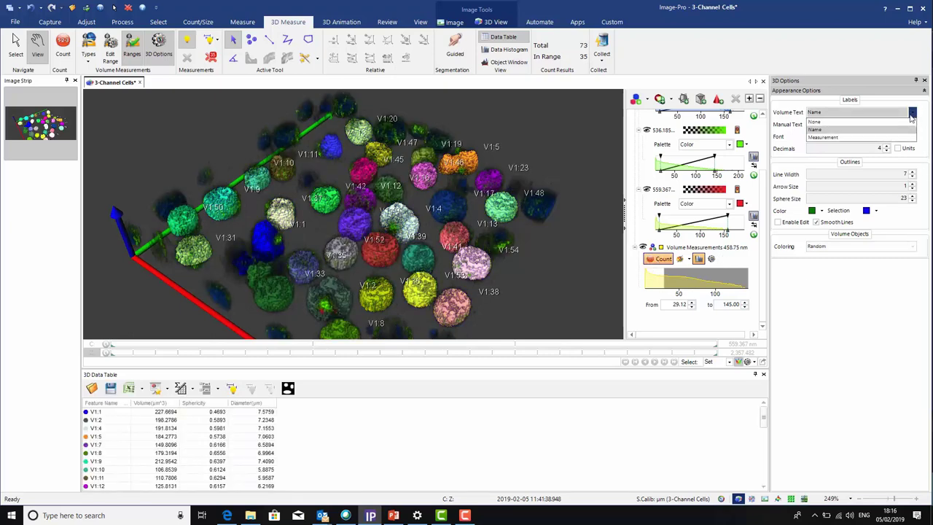
pyautogui.click(899, 125)
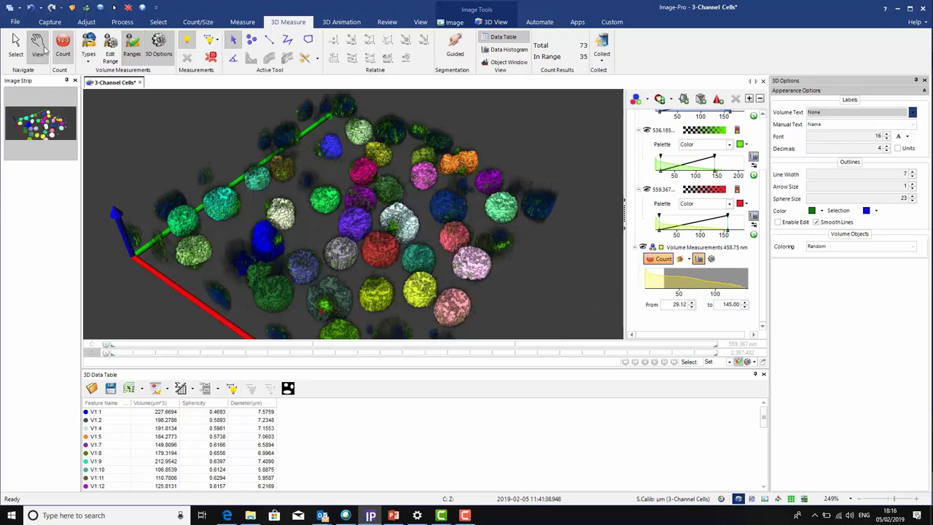
# - Select nuclei V1:50 and V1:48 in the 3D view and show only those two
pyautogui.click(16, 43)
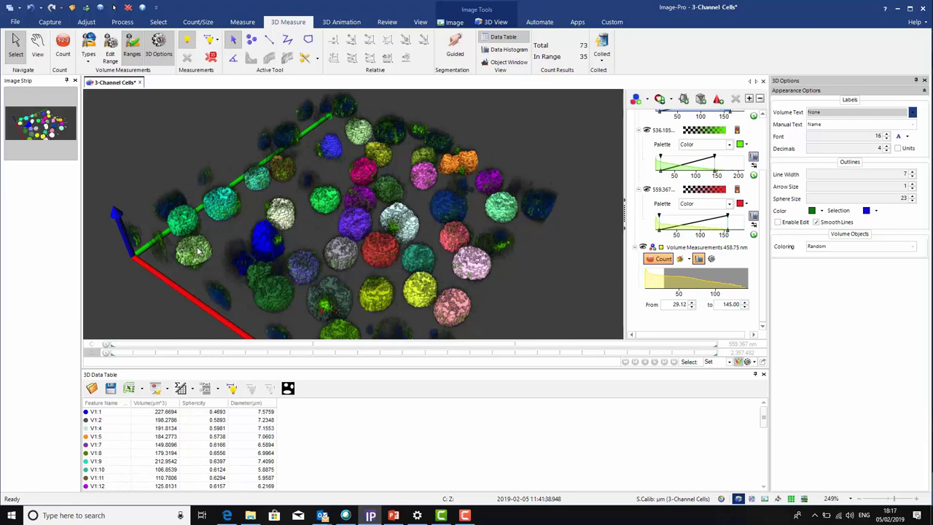
pyautogui.click(184, 221)
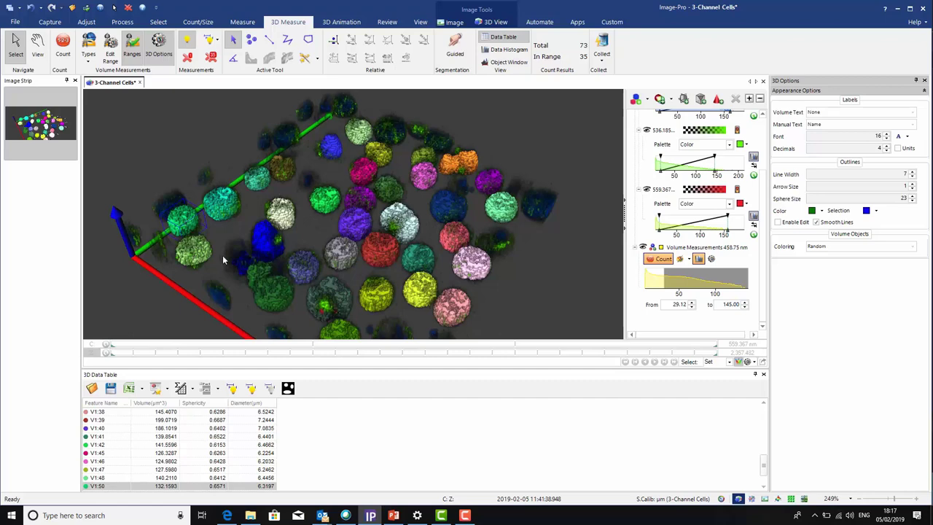
pyautogui.keyDown('ctrl'); pyautogui.click(502, 210); pyautogui.keyUp('ctrl')
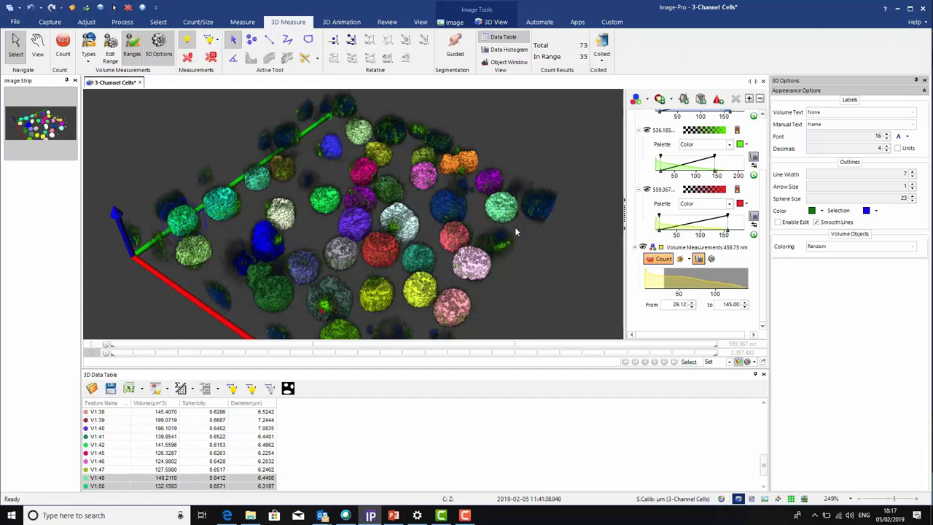
pyautogui.click(217, 40)
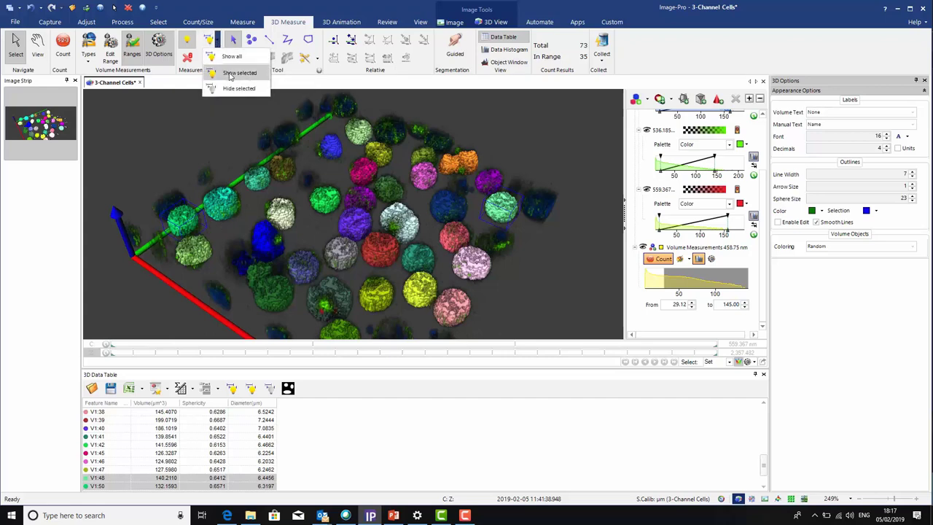
pyautogui.click(225, 73)
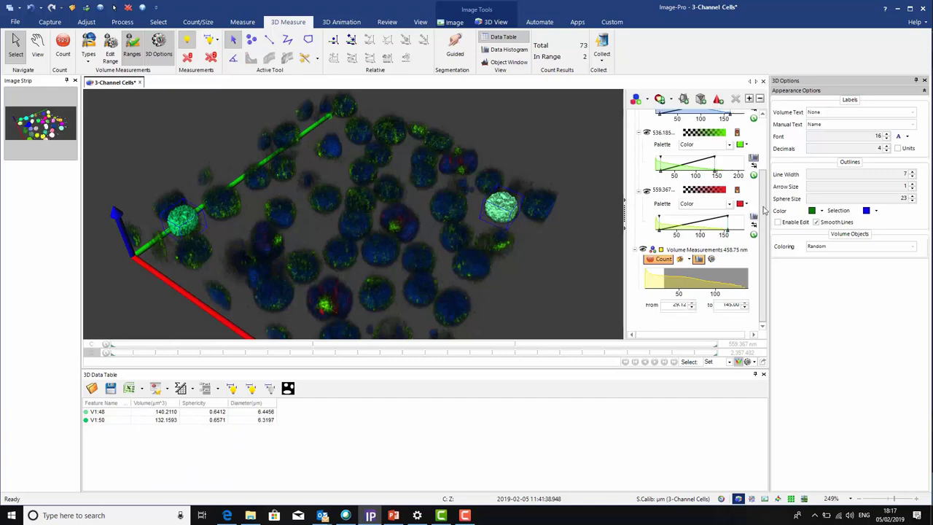
# - Hide the 458.75 nm blue and 536.185 nm green channel renders
pyautogui.scroll(2, 745, 206)
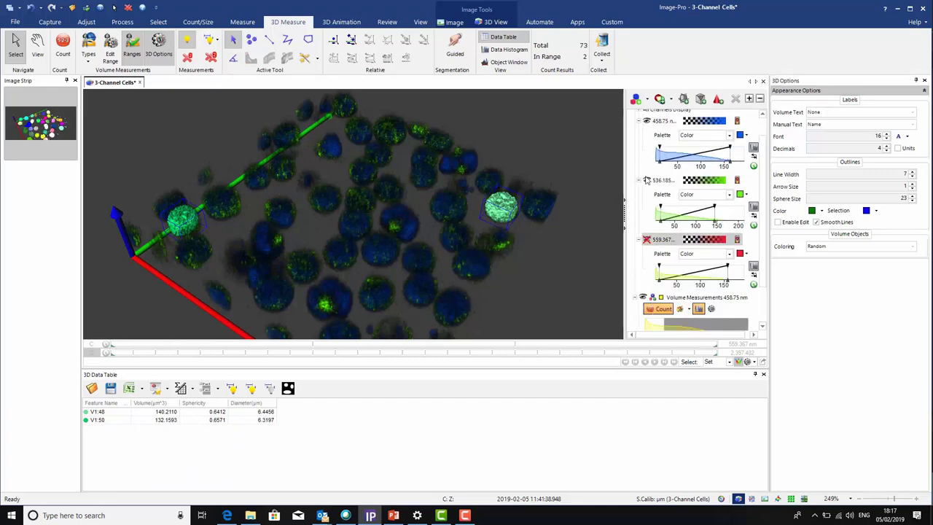
pyautogui.scroll(1, 729, 189)
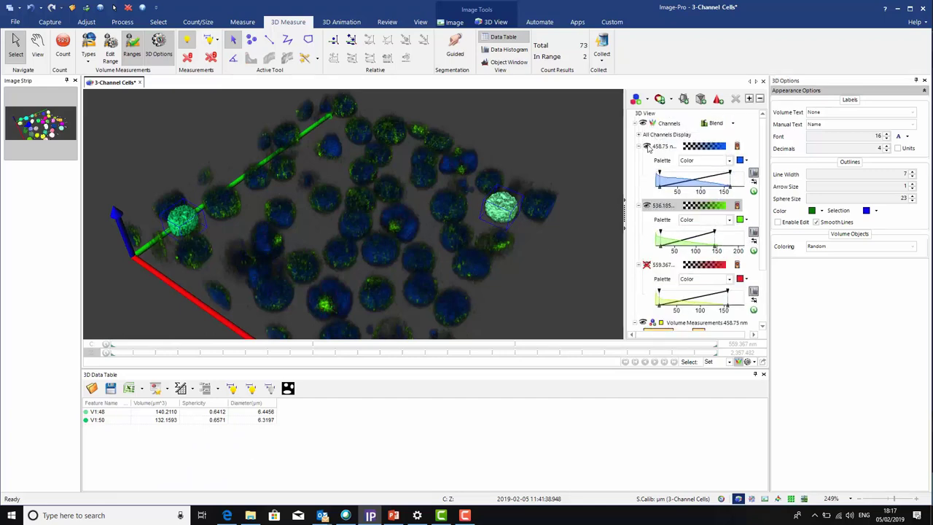
pyautogui.click(645, 147)
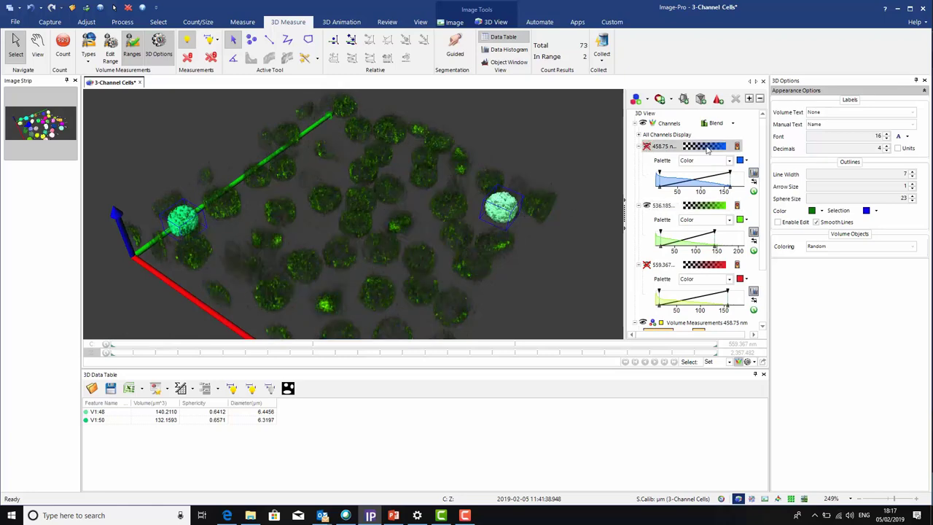
pyautogui.click(646, 207)
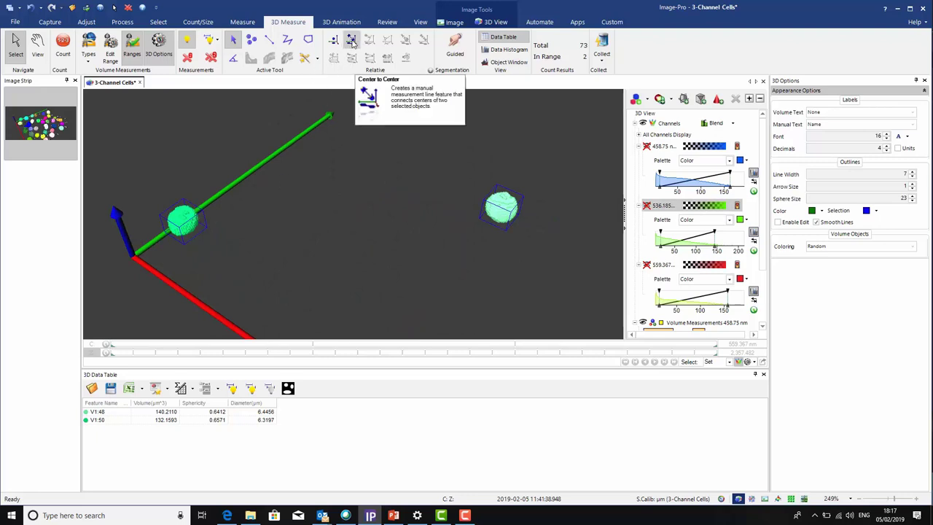
# - Draw a centre-to-centre line between the two nuclei and add Lines > Length to the measurement types
pyautogui.click(351, 42)
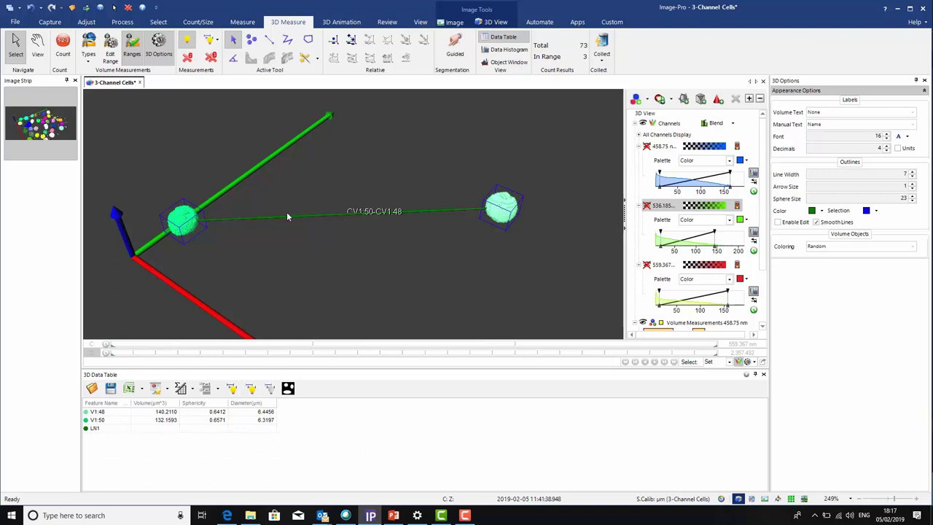
pyautogui.click(88, 45)
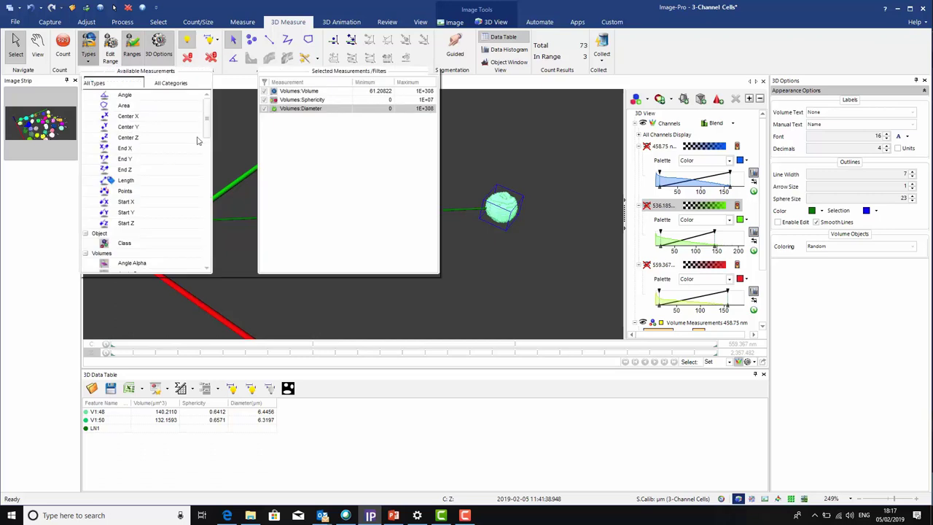
pyautogui.click(127, 191)
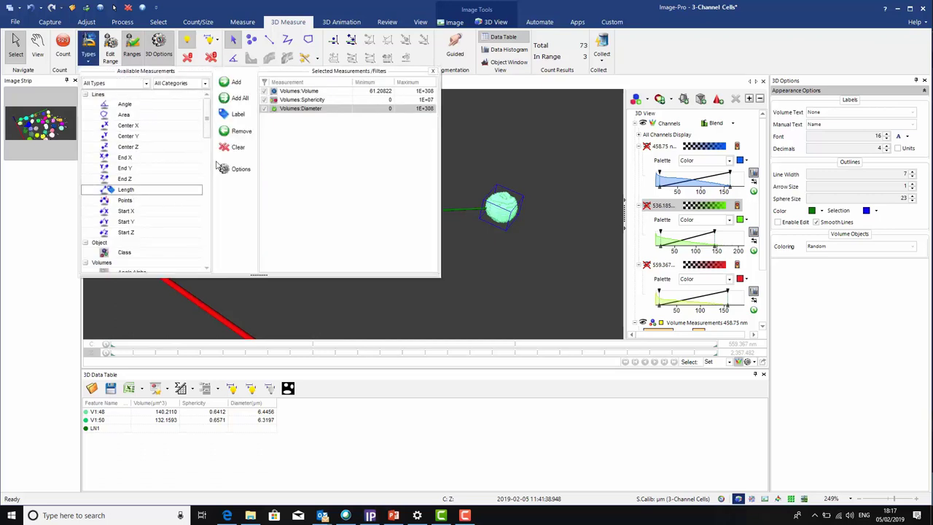
pyautogui.click(234, 83)
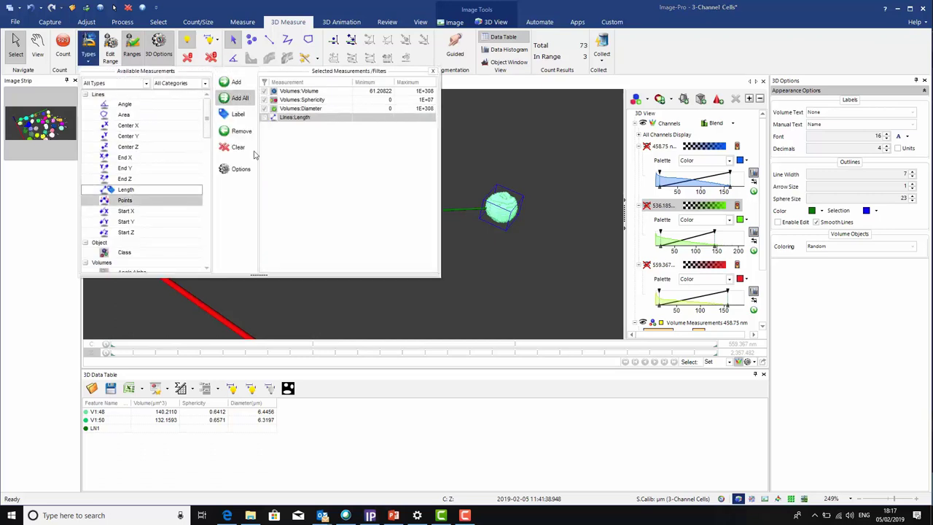
pyautogui.click(434, 72)
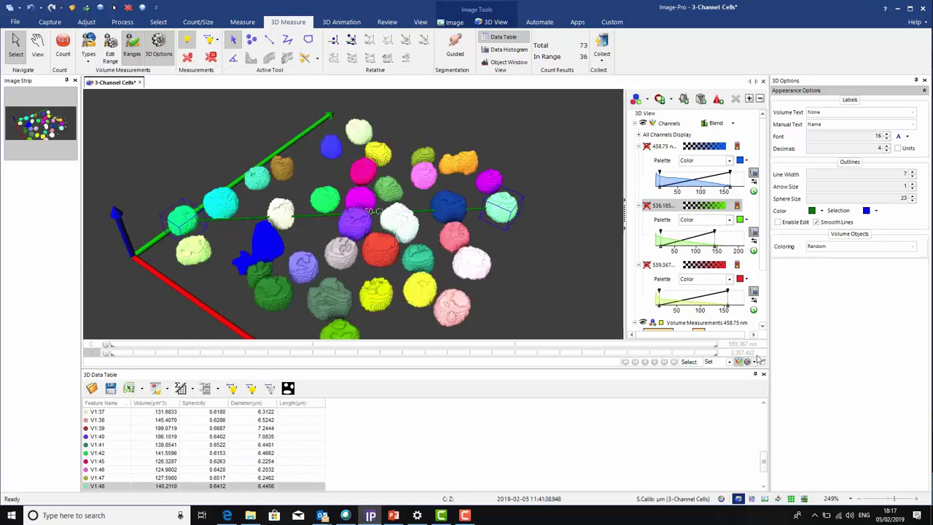
# - Hide the volume measurements and show the 559.367 nm red channel
pyautogui.moveTo(764, 459); pyautogui.dragTo(764, 487)
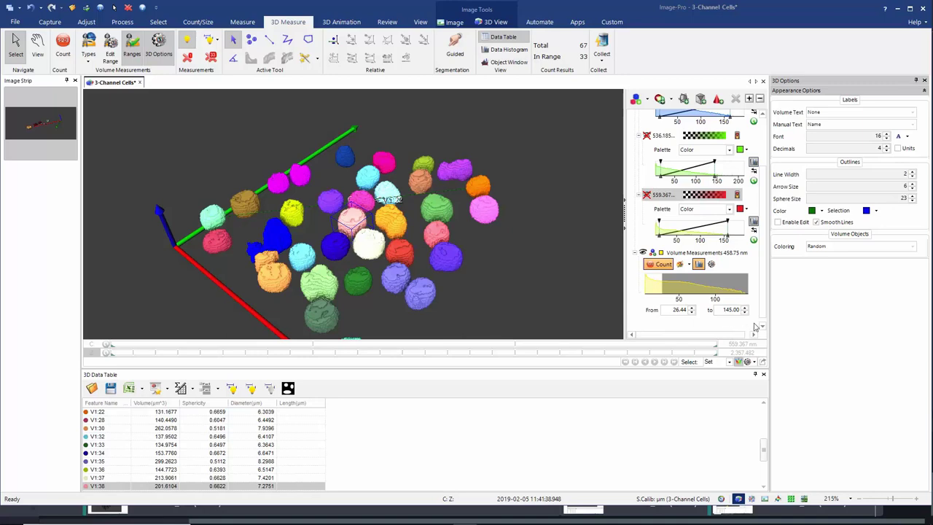
pyautogui.click(642, 253)
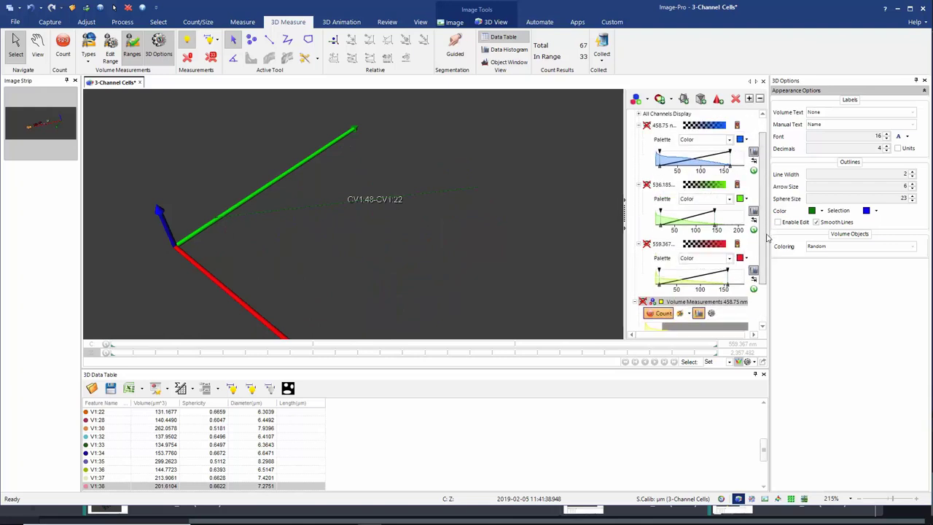
pyautogui.click(646, 202)
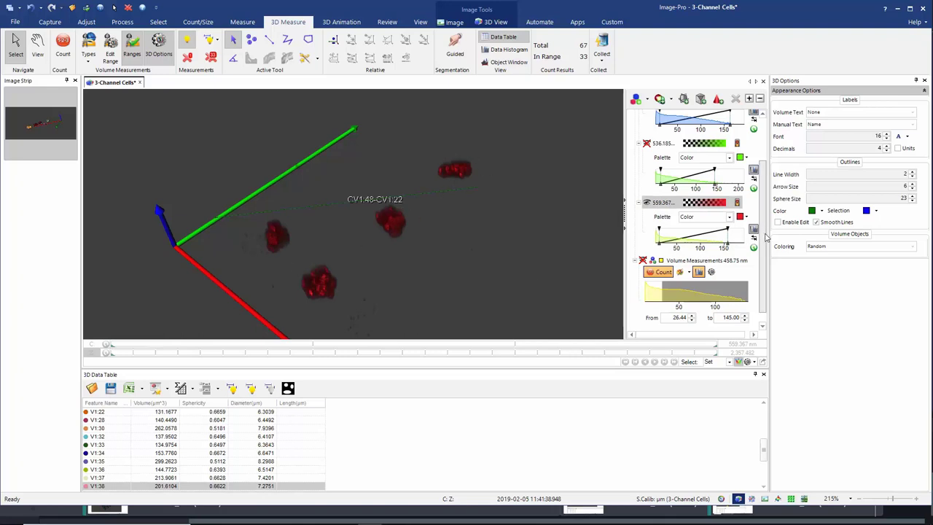
# - Delete the nucleus measurement and clear all remaining measurements
pyautogui.click(187, 57)
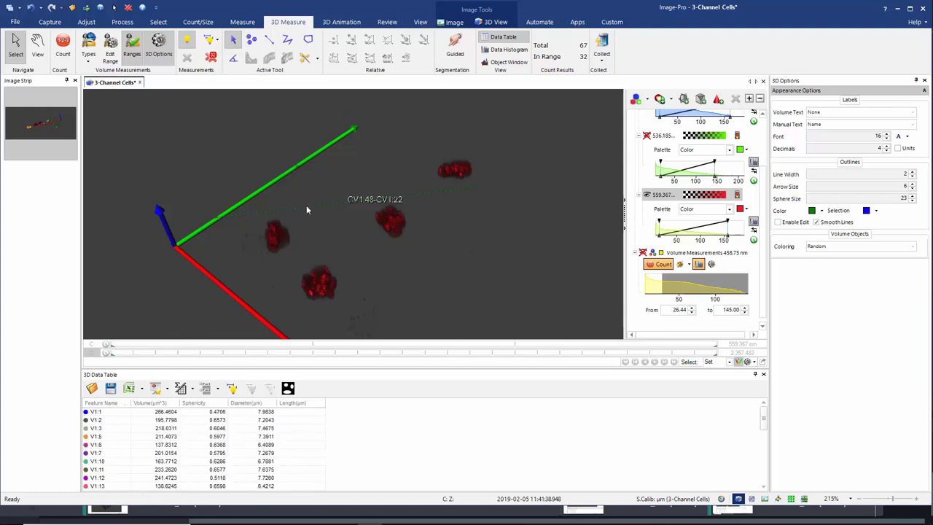
pyautogui.click(210, 57)
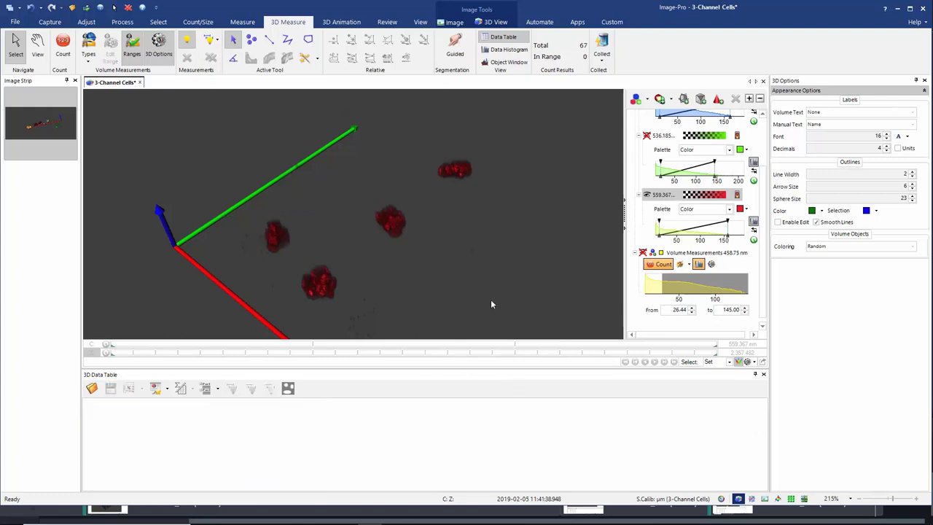
pyautogui.moveTo(765, 219); pyautogui.dragTo(763, 109)
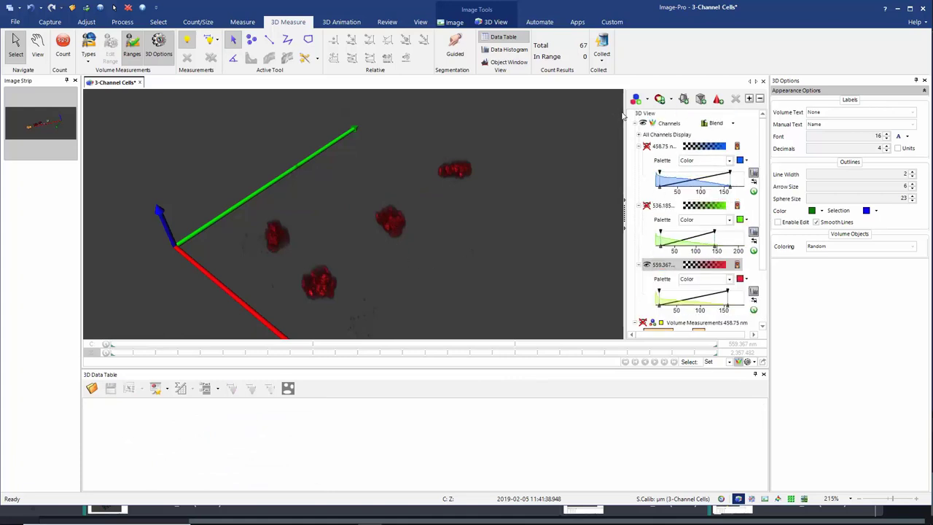
# - Add an iso-surface on the 559.367 nm channel, producing surfaces V2:1–V2:4
pyautogui.click(647, 100)
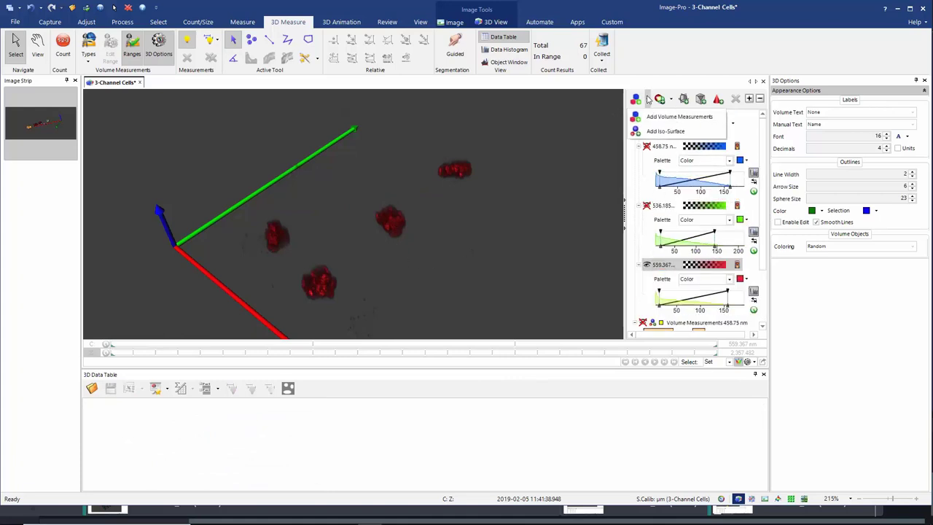
pyautogui.click(658, 132)
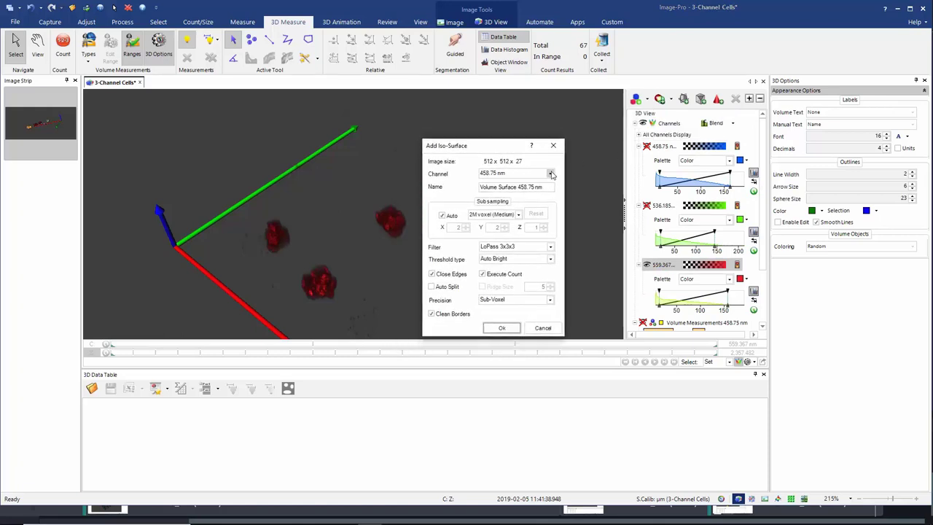
pyautogui.click(551, 174)
pyautogui.click(486, 199)
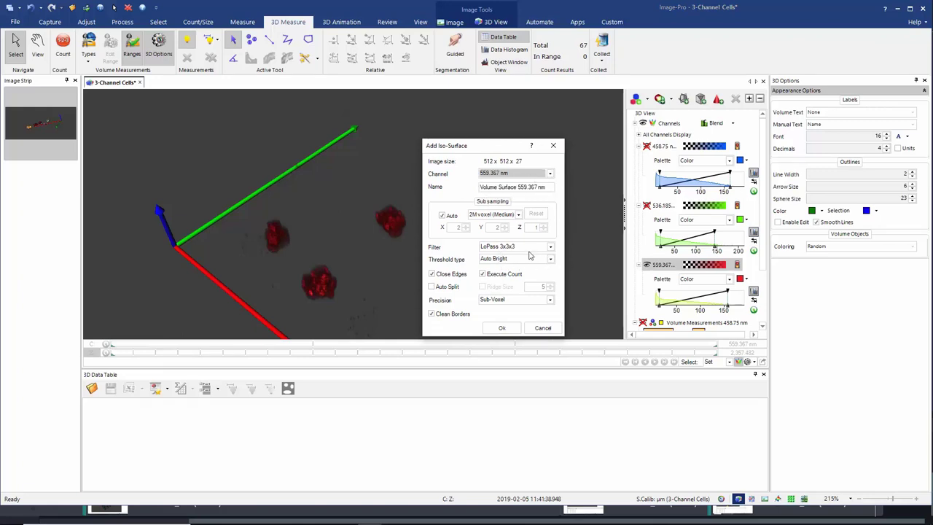
pyautogui.click(500, 328)
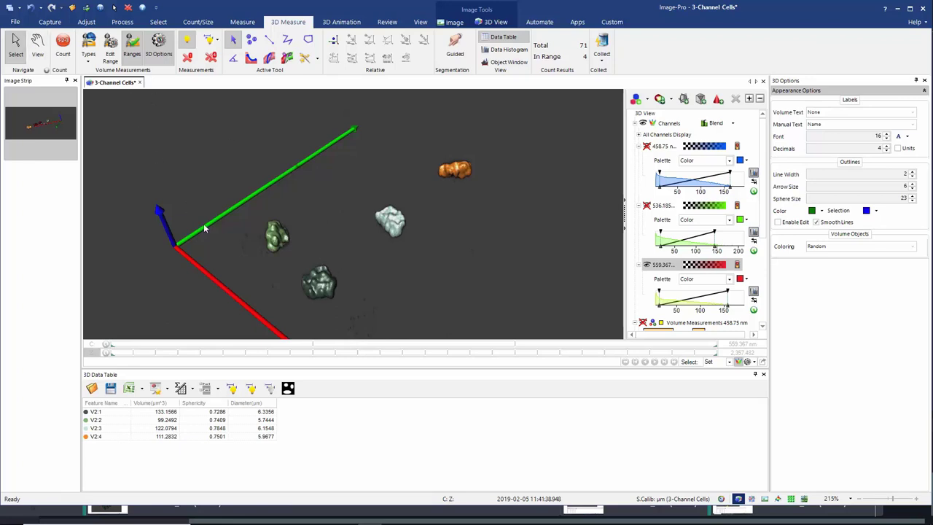
# - Measure the 13.8089 µm surface-to-surface distance between two red plates and raise arrow size to 8
pyautogui.click(288, 259)
pyautogui.click(424, 41)
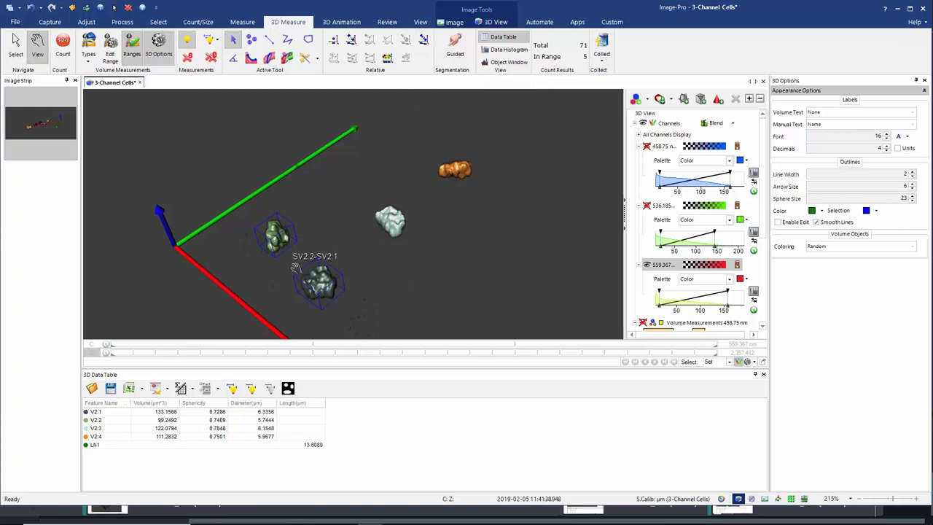
pyautogui.moveTo(365, 277); pyautogui.dragTo(401, 256)
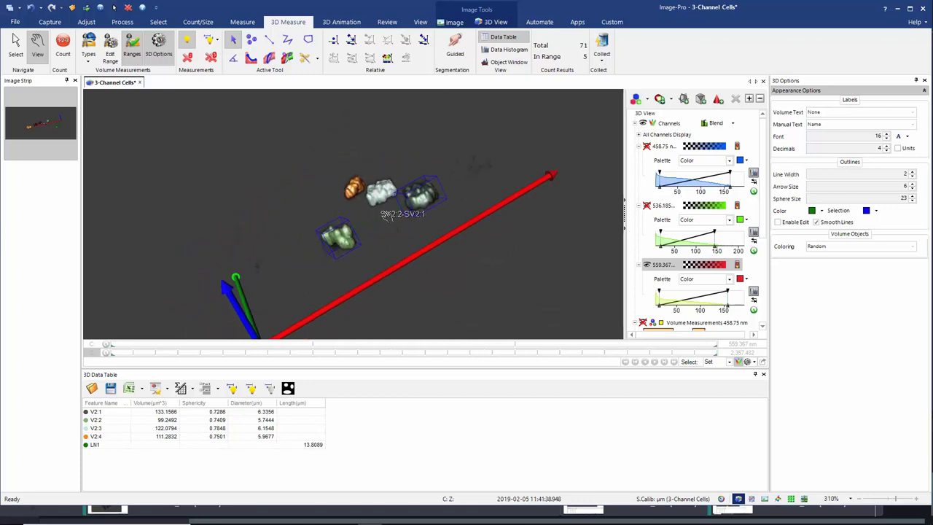
pyautogui.moveTo(388, 216); pyautogui.dragTo(387, 217)
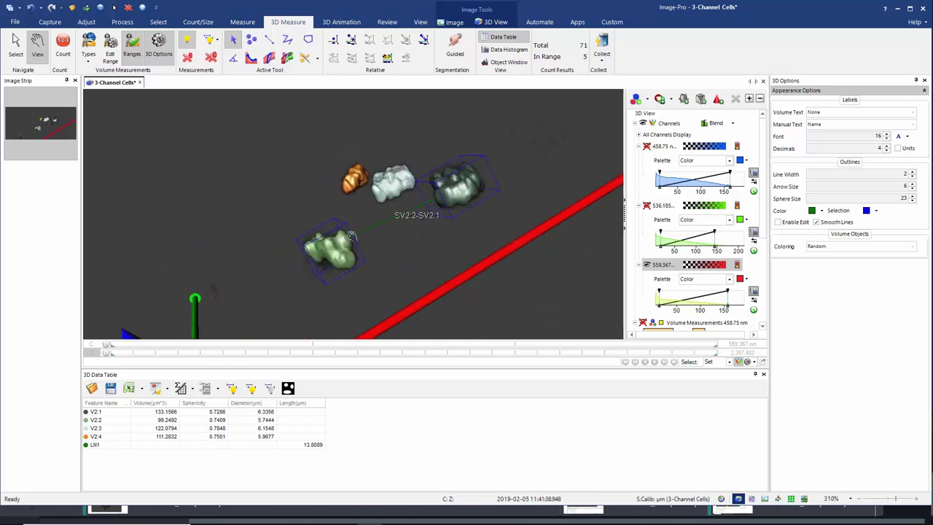
pyautogui.click(911, 184)
pyautogui.click(912, 185)
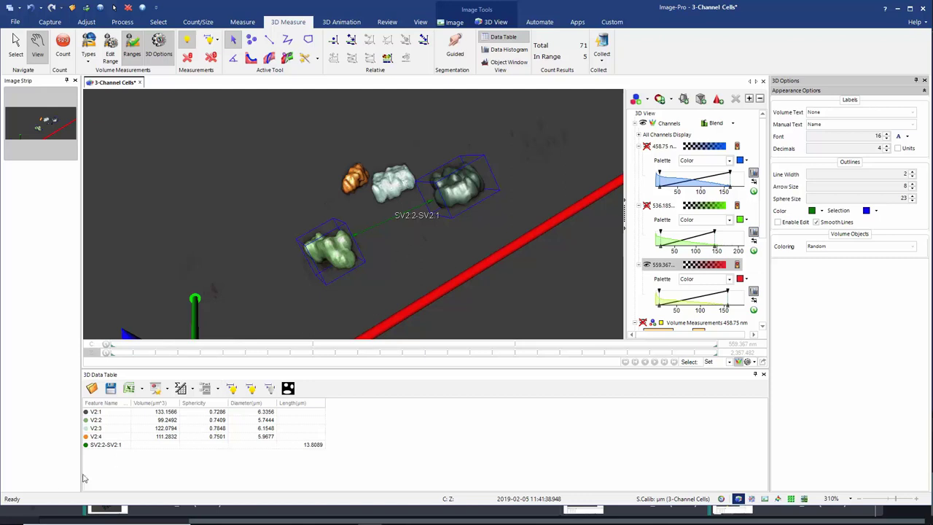